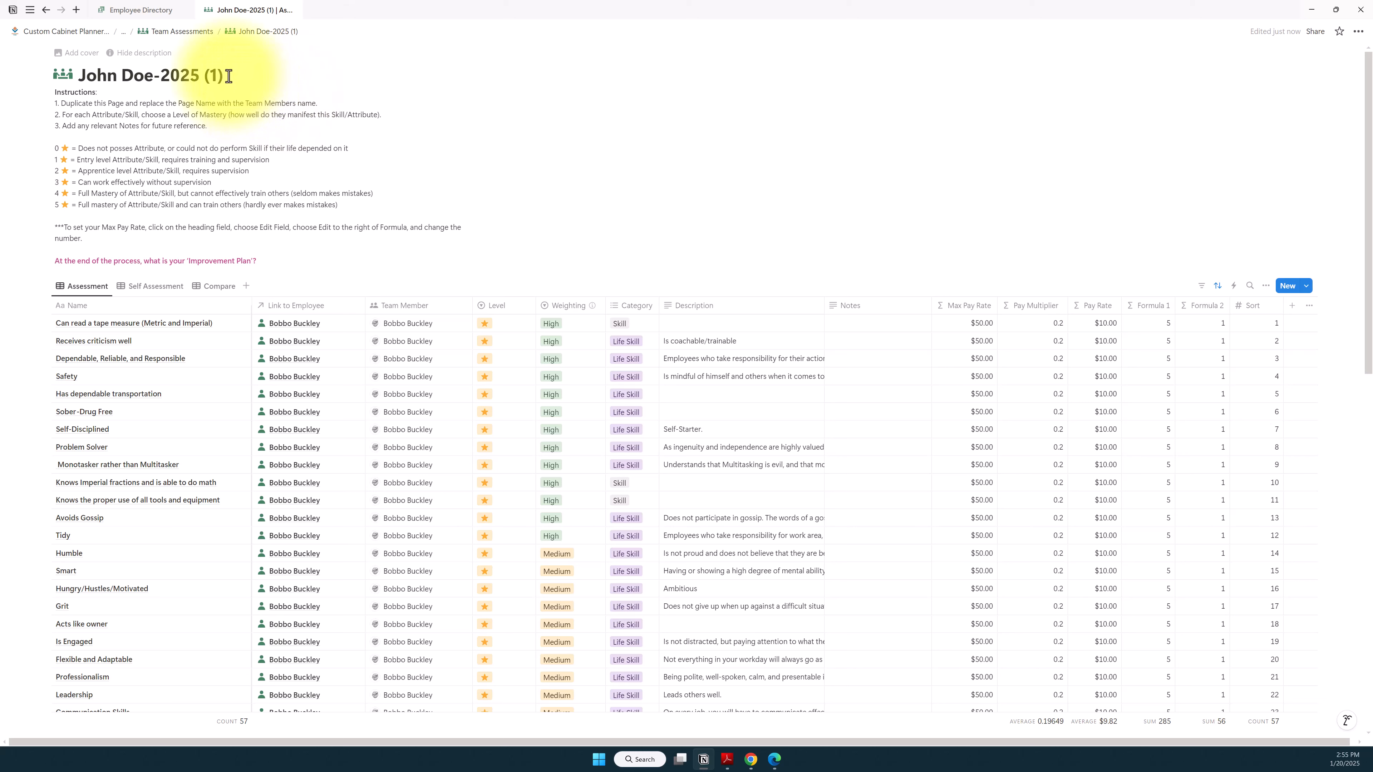
Step: Remove the "(1)" suffix from the title of the duplicated 2025 assessment page
{"action": "left_click", "coordinate": [224, 74]}
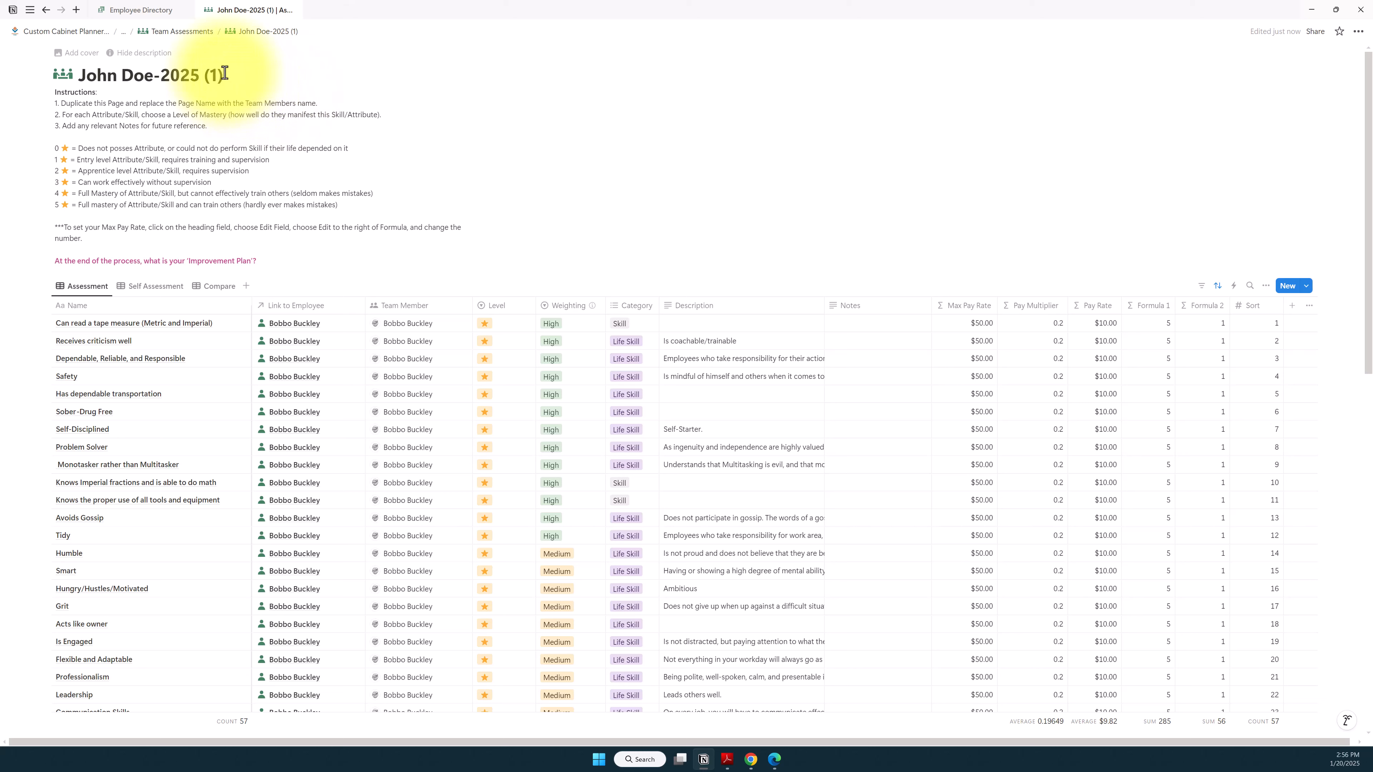
{"action": "key", "text": "BackSpace"}
{"action": "key", "text": "BackSpace"}
{"action": "key", "text": "BackSpace"}
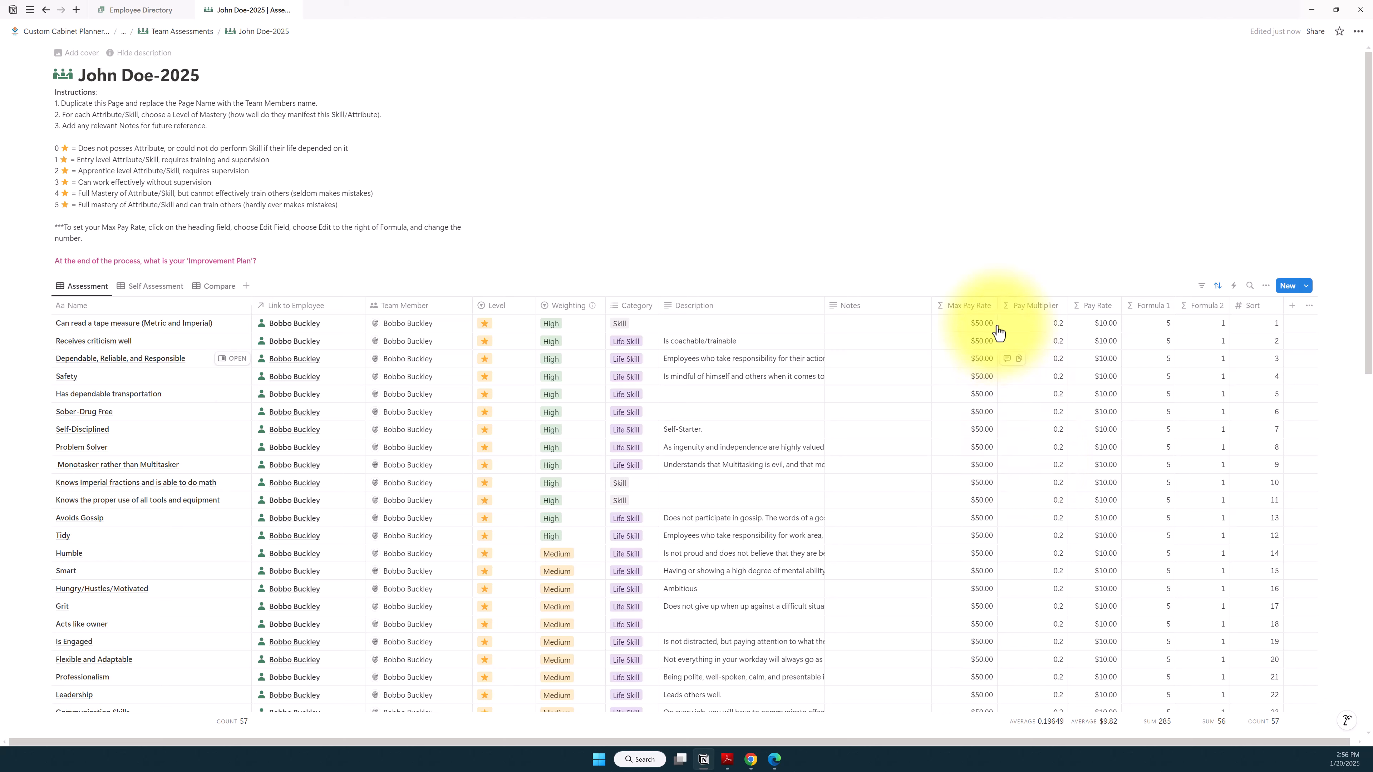
Step: Open the Max Pay Rate property's formula from its property settings, save it as 50 and close the settings
{"action": "left_click", "coordinate": [970, 313]}
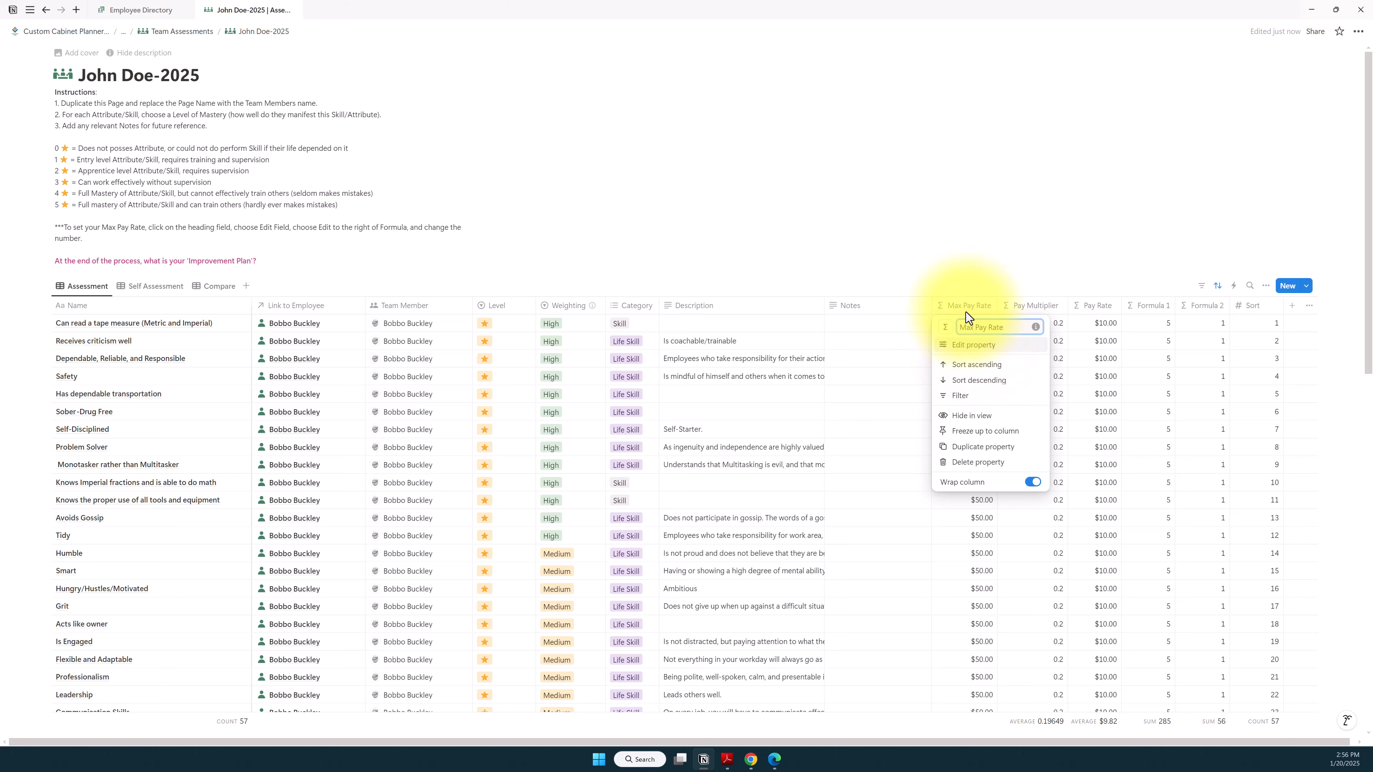
{"action": "left_click", "coordinate": [968, 346]}
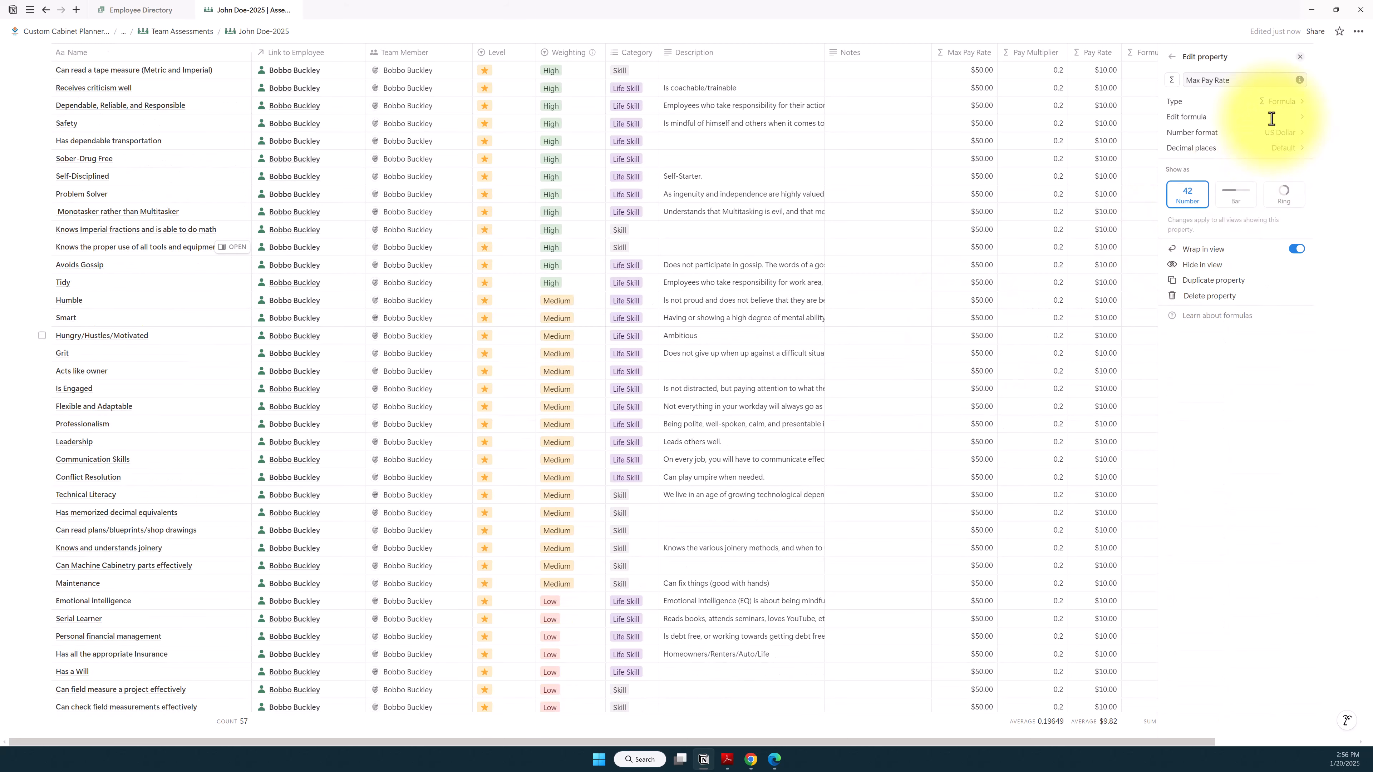
{"action": "left_click", "coordinate": [1294, 119]}
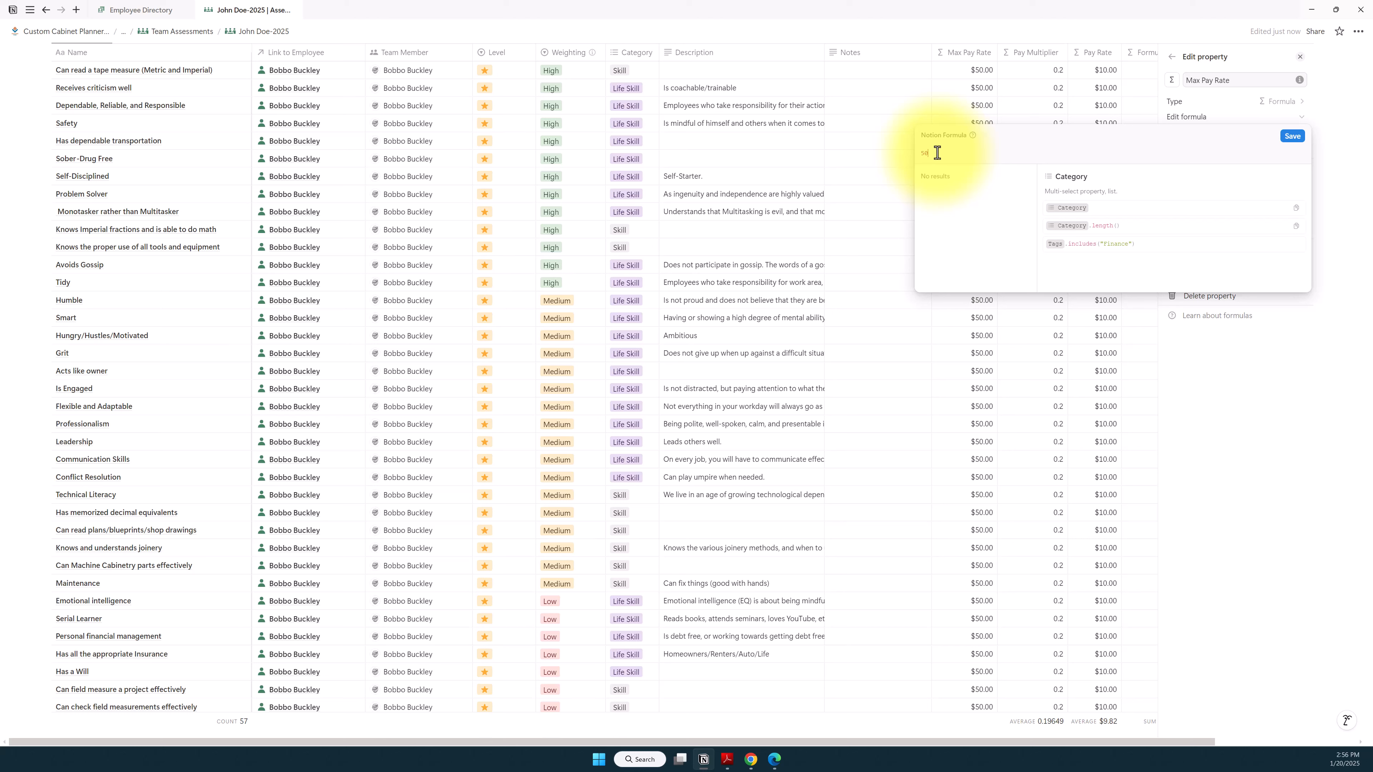
{"action": "left_click", "coordinate": [1297, 139]}
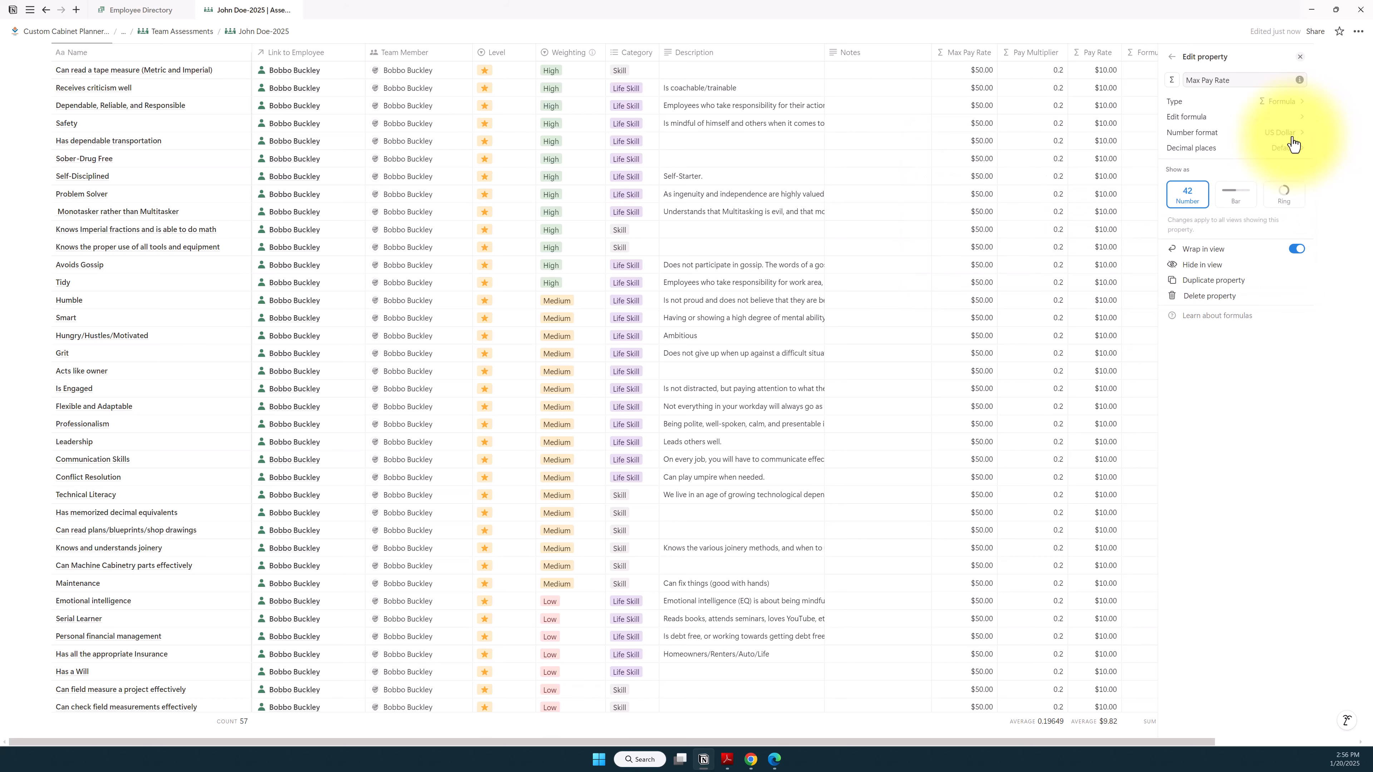
{"action": "left_click", "coordinate": [1300, 56]}
Step: Open the Max Pay Rate formula from the tape measure row's cell and save it
{"action": "scroll", "coordinate": [984, 141], "scroll_direction": "up", "scroll_amount": 3}
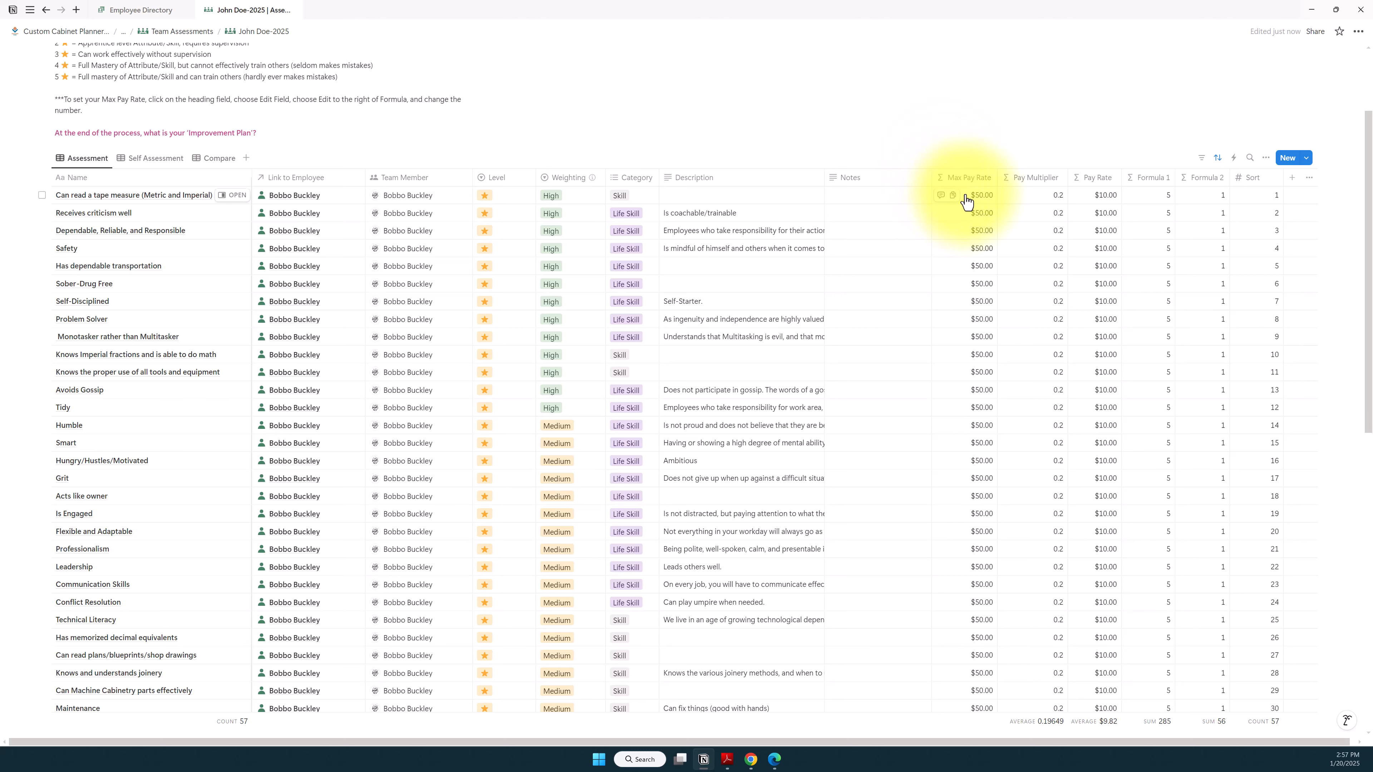
{"action": "left_click", "coordinate": [965, 198]}
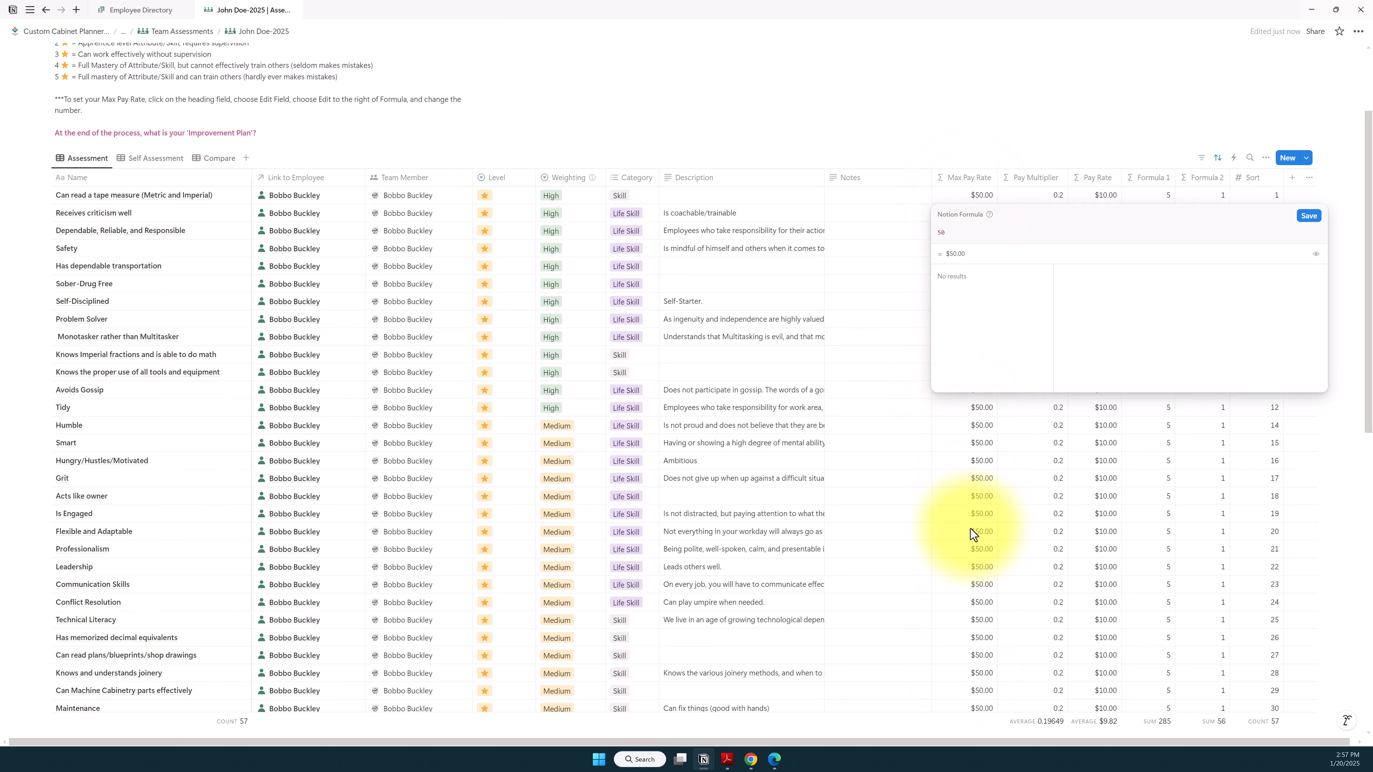
{"action": "left_click", "coordinate": [1308, 216]}
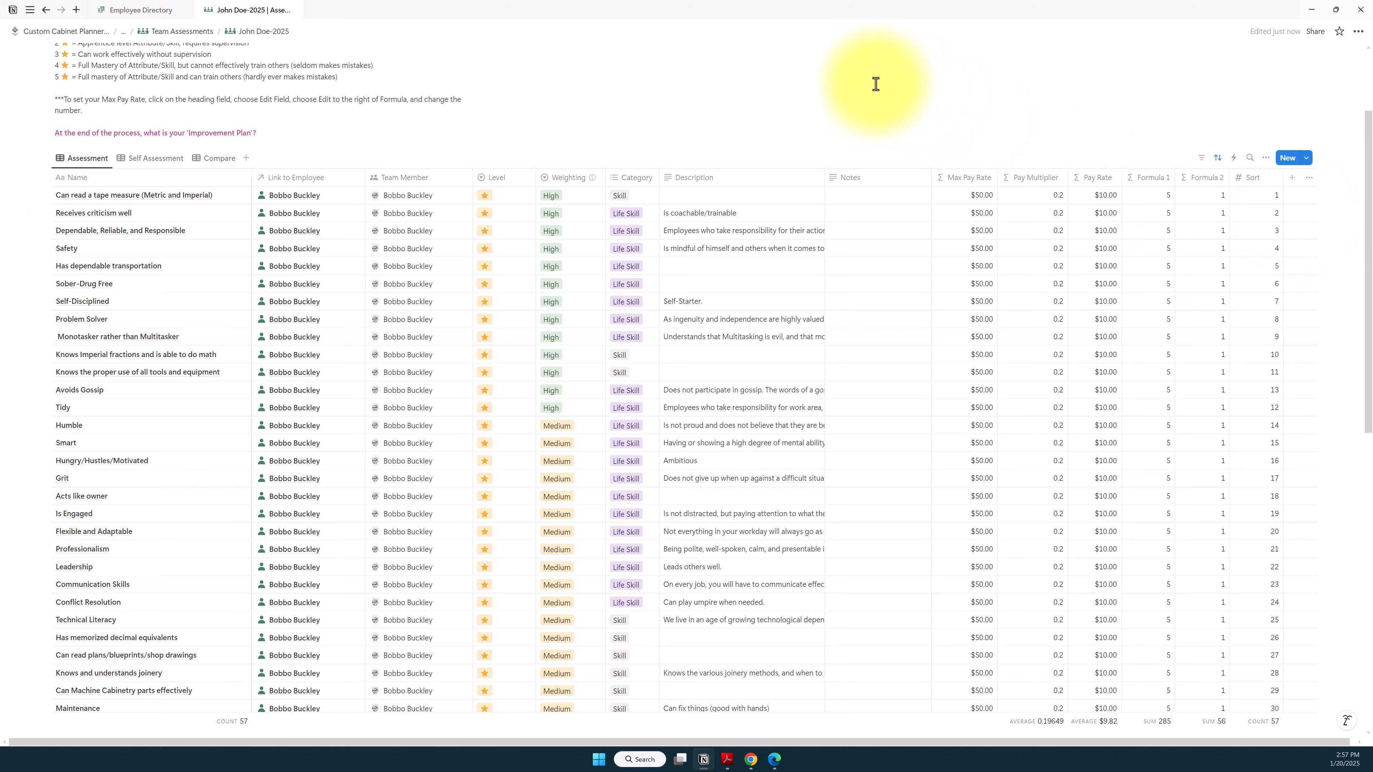
Step: Examine the Weighting column for the attributes and skills in the assessment table
{"action": "scroll", "coordinate": [729, 90], "scroll_direction": "up", "scroll_amount": 2}
{"action": "scroll", "coordinate": [729, 90], "scroll_direction": "up", "scroll_amount": 1}
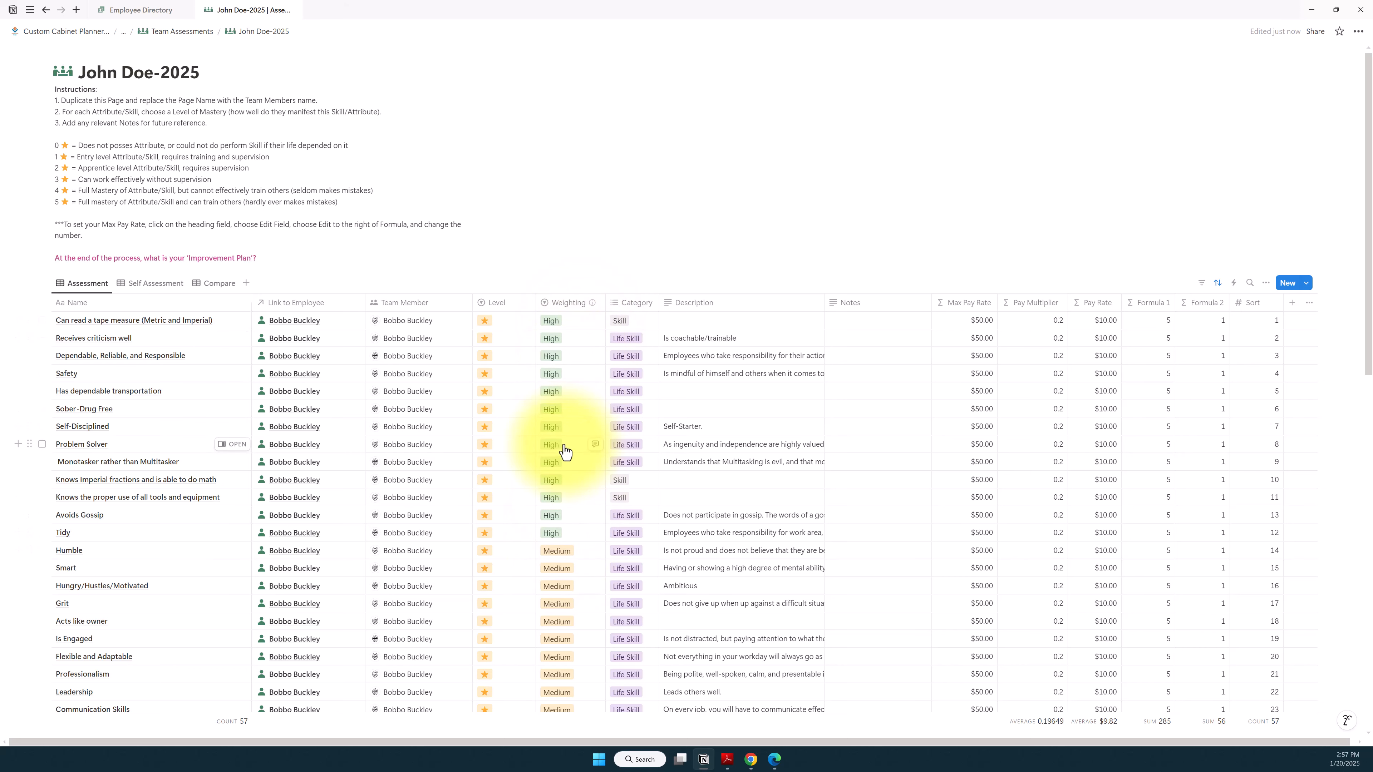
{"action": "scroll", "coordinate": [564, 451], "scroll_direction": "down", "scroll_amount": 3}
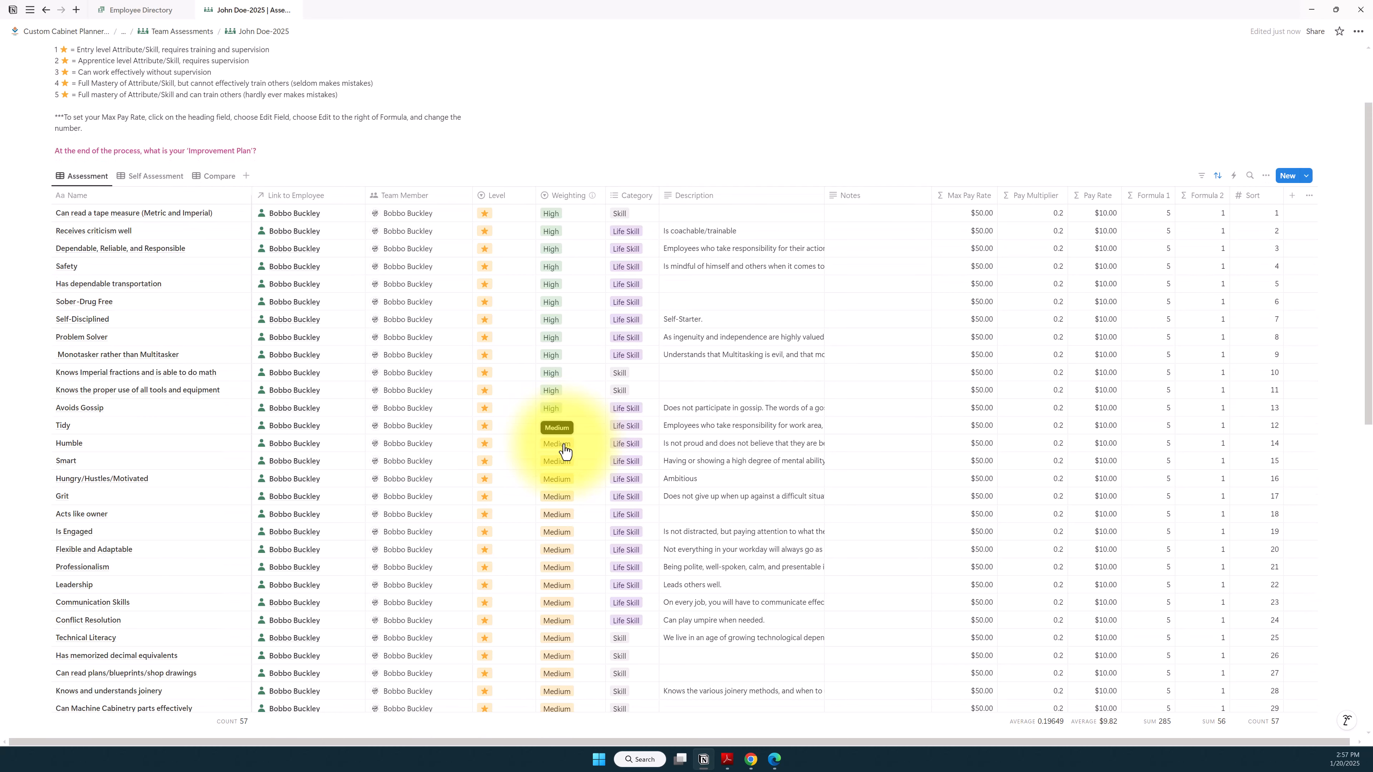
{"action": "scroll", "coordinate": [564, 451], "scroll_direction": "down", "scroll_amount": 3}
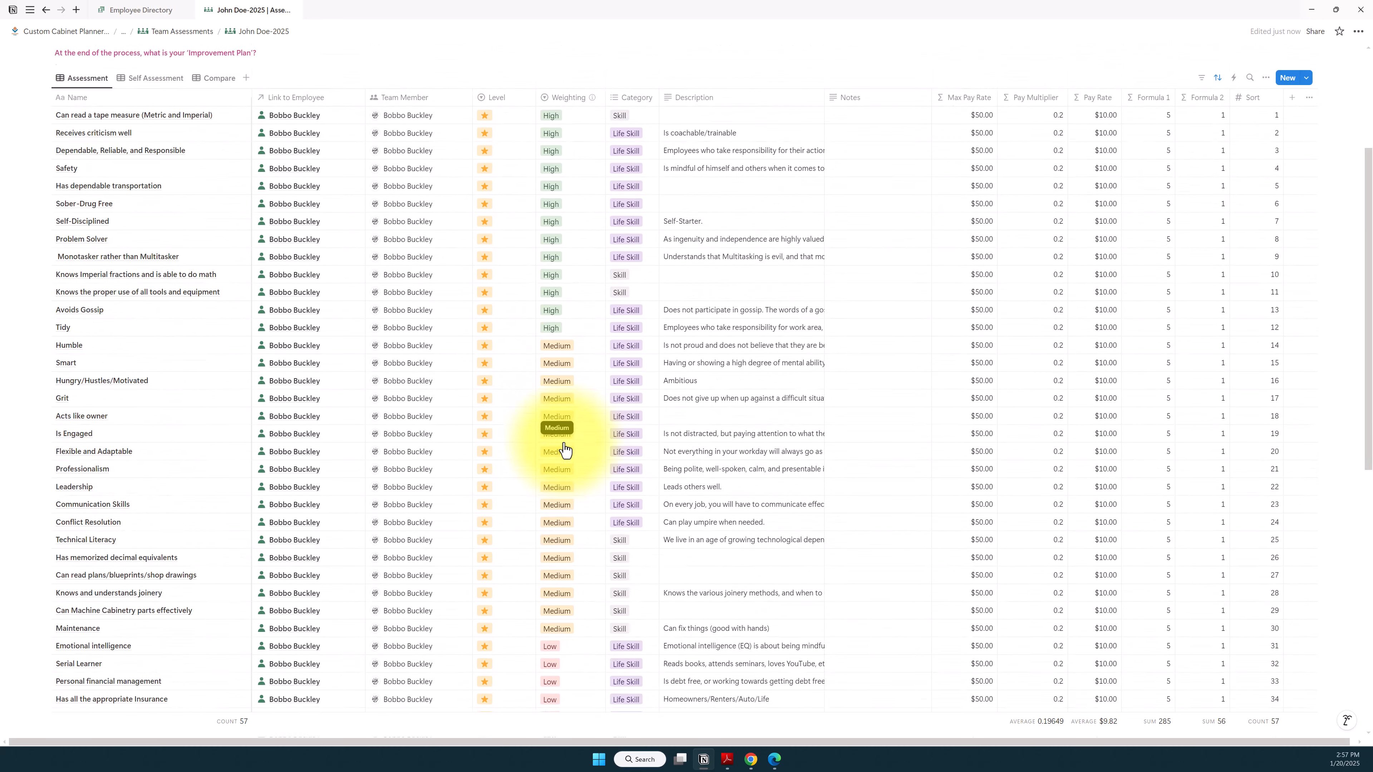
{"action": "scroll", "coordinate": [563, 450], "scroll_direction": "up", "scroll_amount": 5}
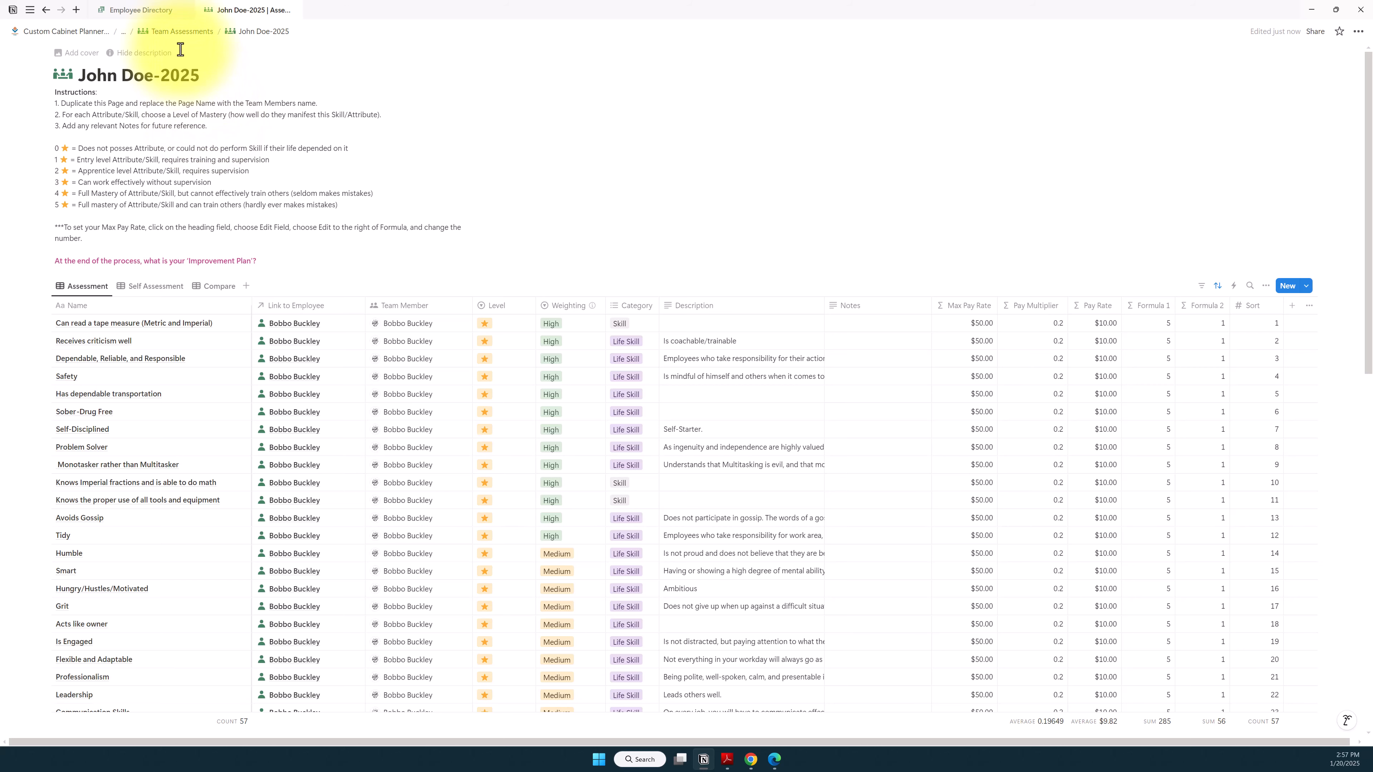
Step: Go back to Team Assessments, switch to the Employee Directory and create a new employee page titled with the employee's full name
{"action": "left_click", "coordinate": [164, 34]}
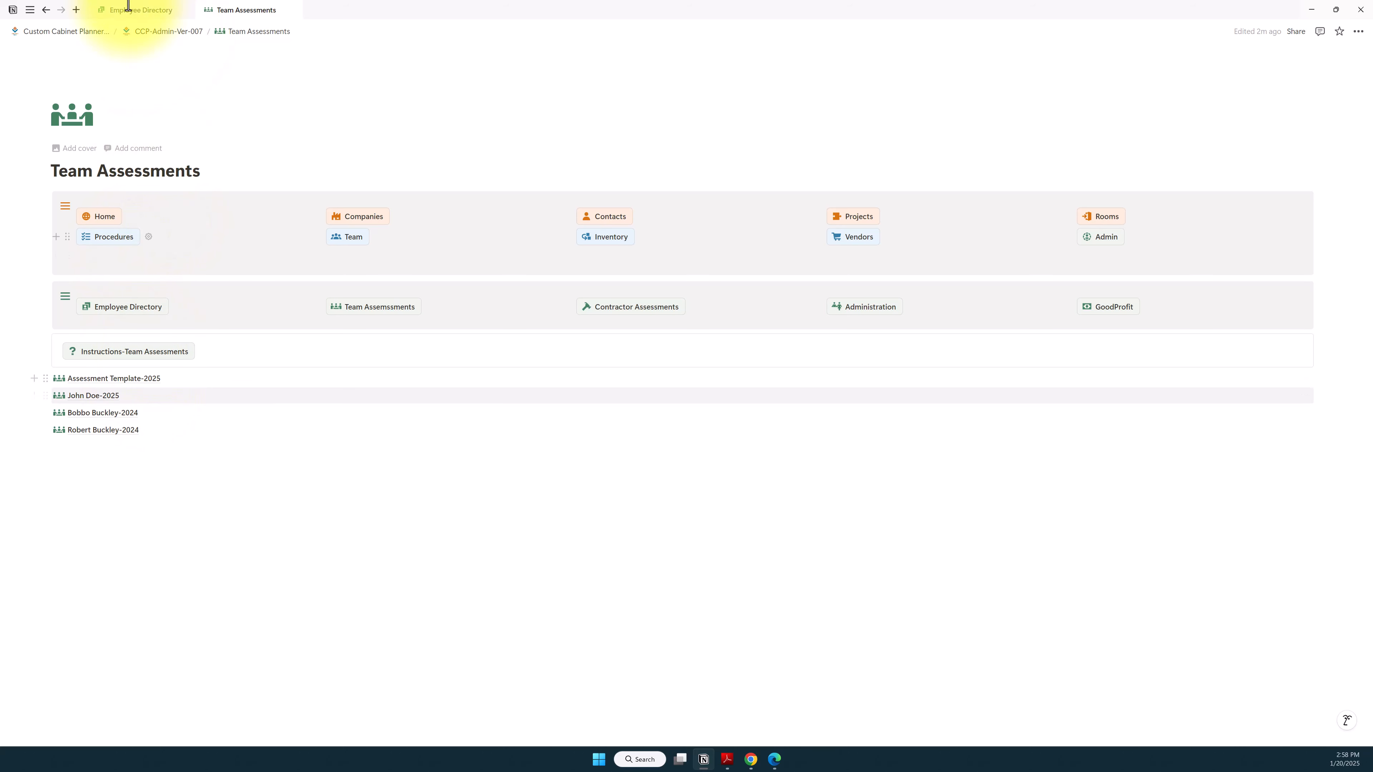
{"action": "left_click", "coordinate": [146, 10]}
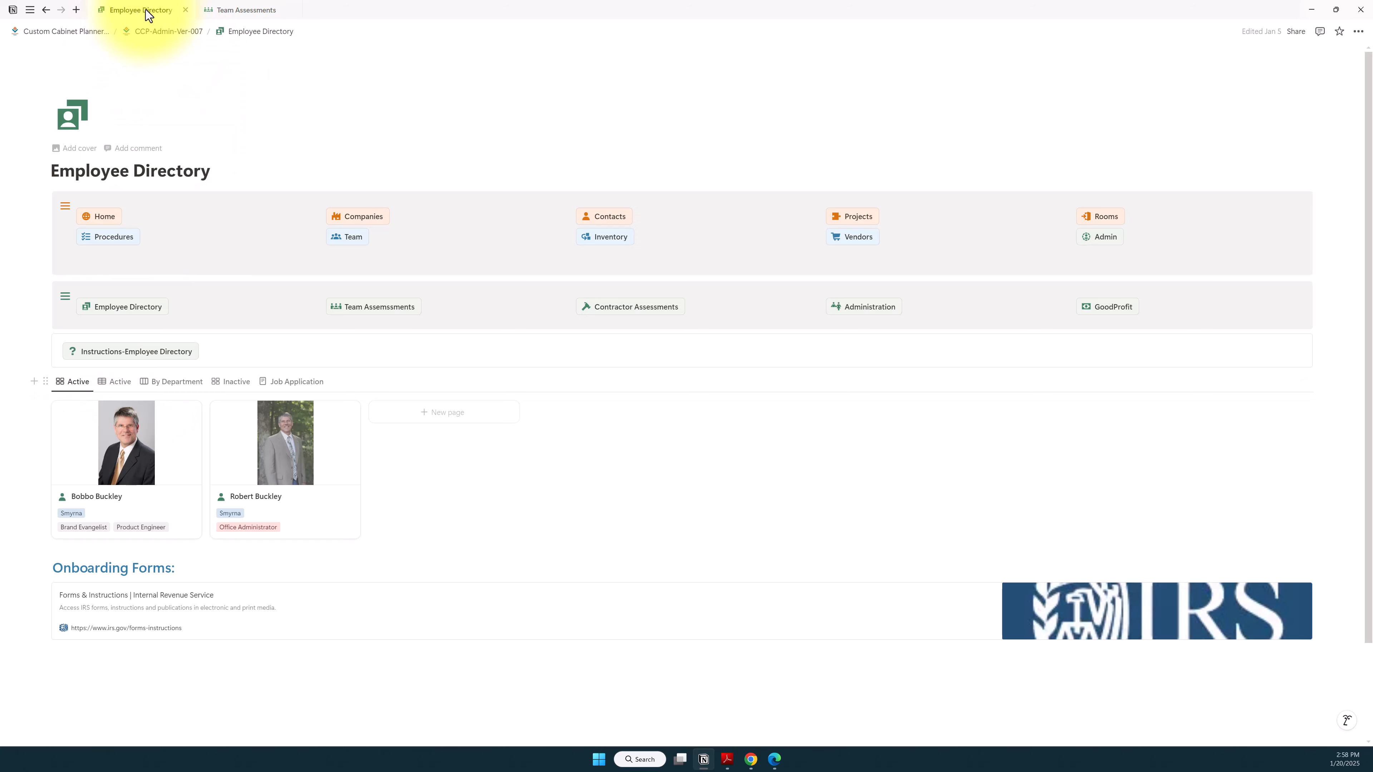
{"action": "left_click", "coordinate": [452, 417]}
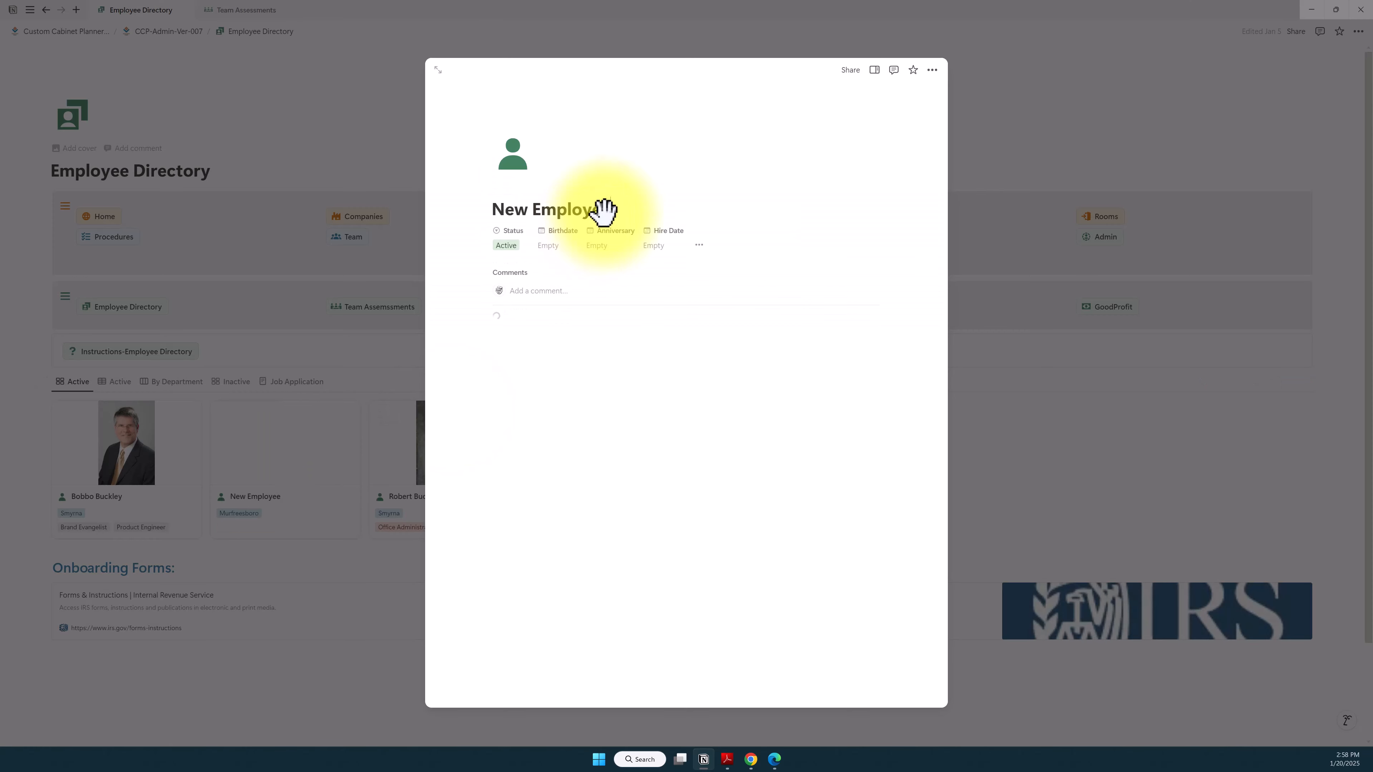
{"action": "left_click_drag", "start_coordinate": [616, 211], "coordinate": [486, 206]}
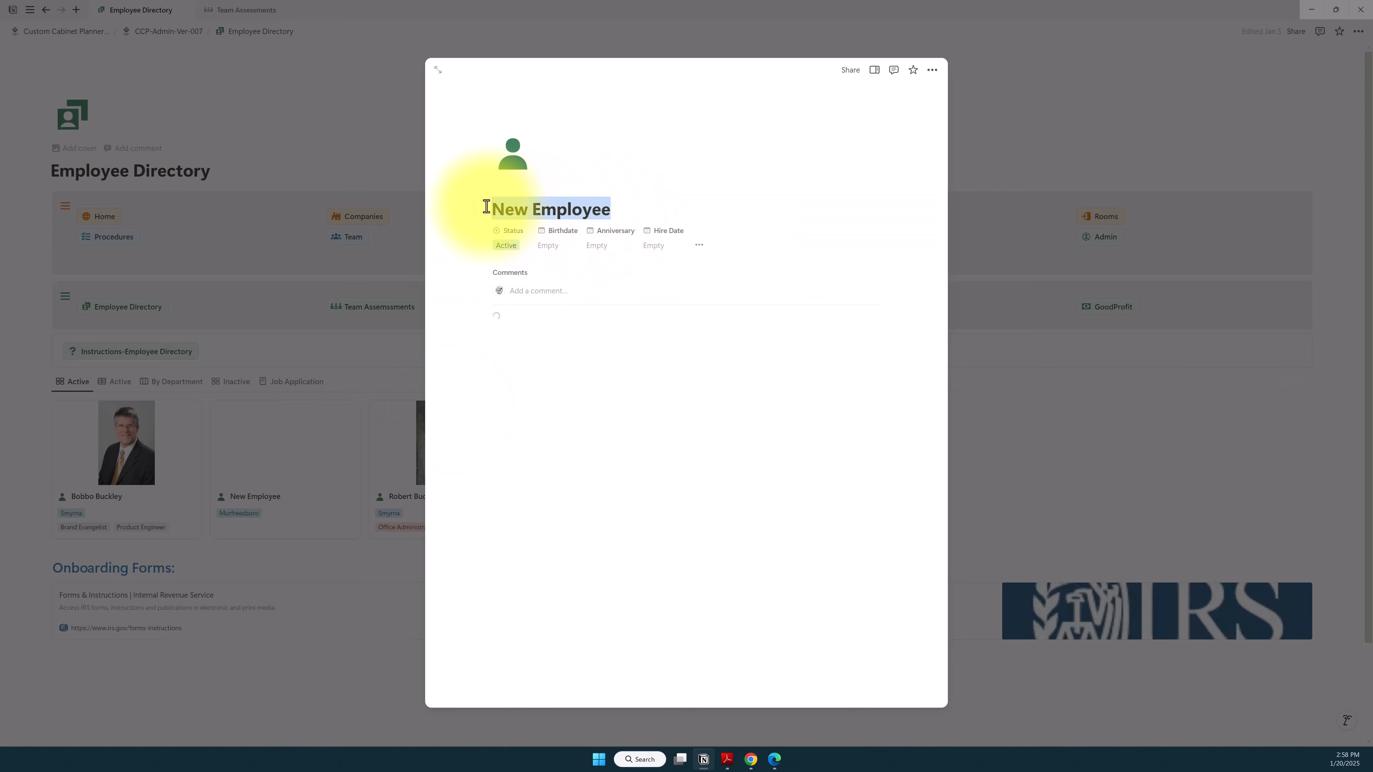
{"action": "type", "text": "Jo"}
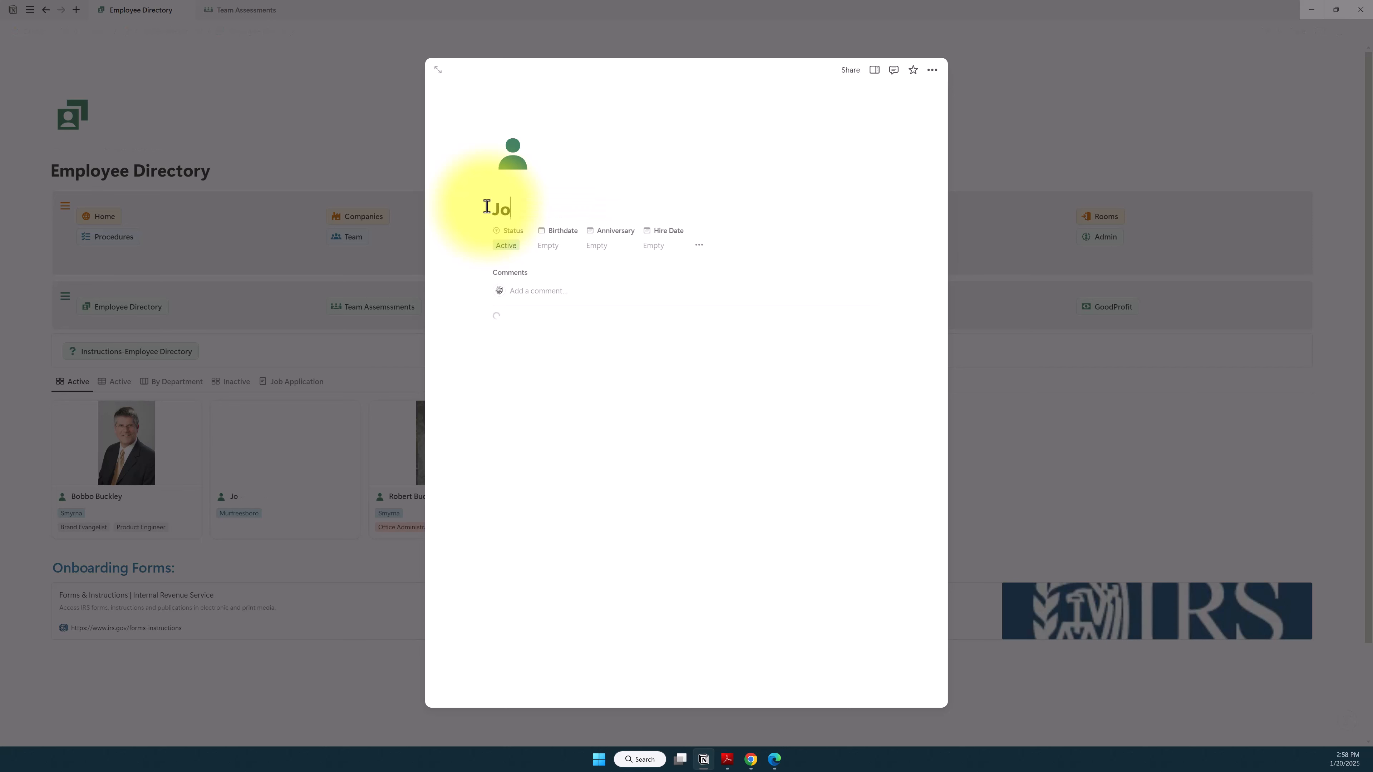
{"action": "type", "text": "hn Doe"}
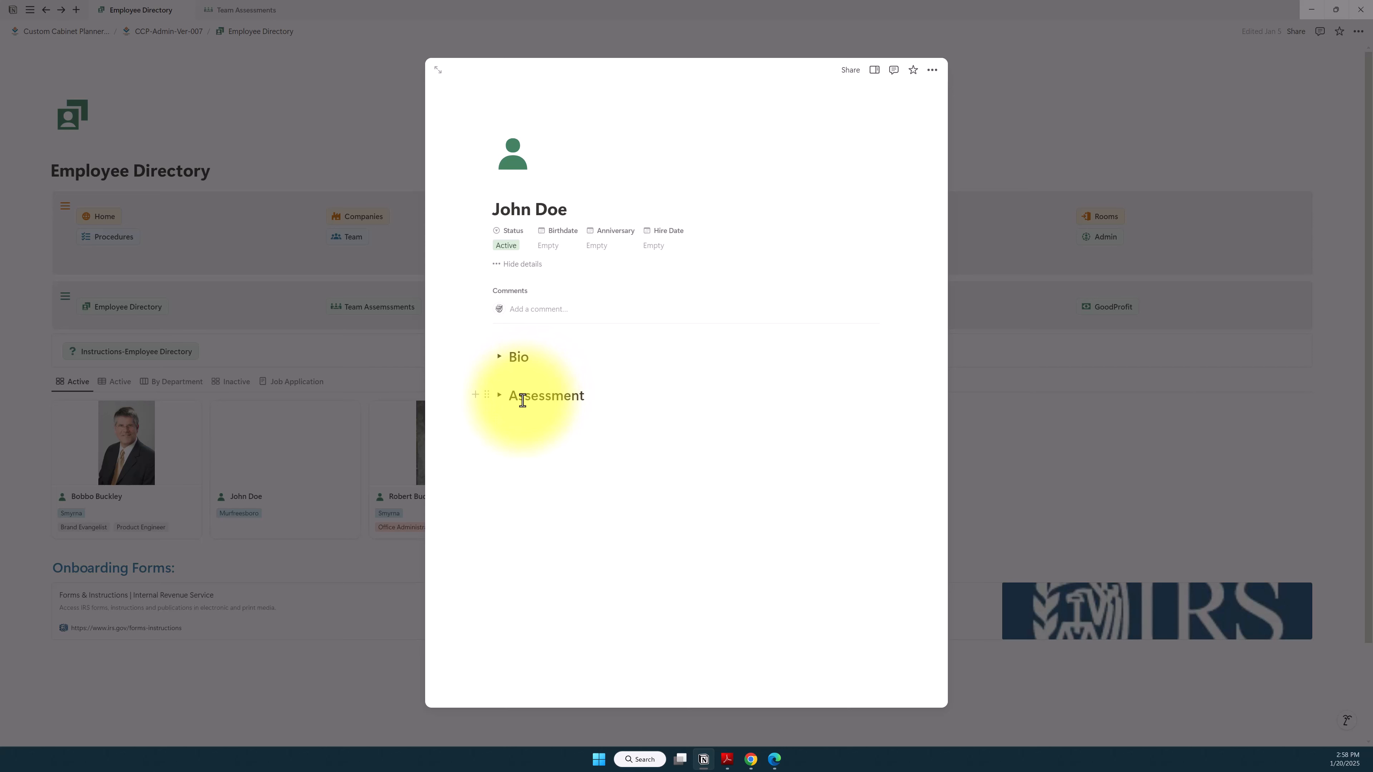
Step: Expand the Assessment section of the new employee page and insert a linked view of database below the Instructions-Assessment button
{"action": "left_click", "coordinate": [499, 398]}
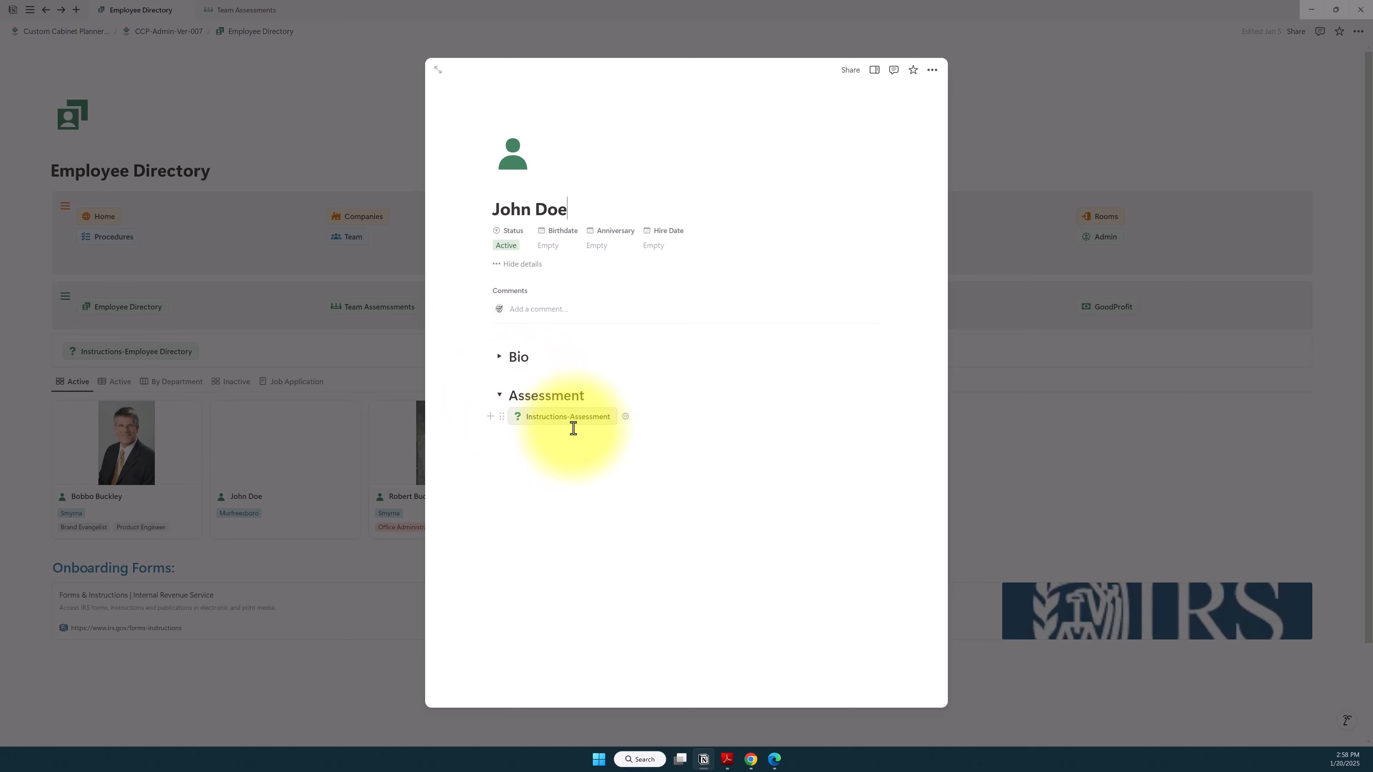
{"action": "left_click", "coordinate": [567, 457]}
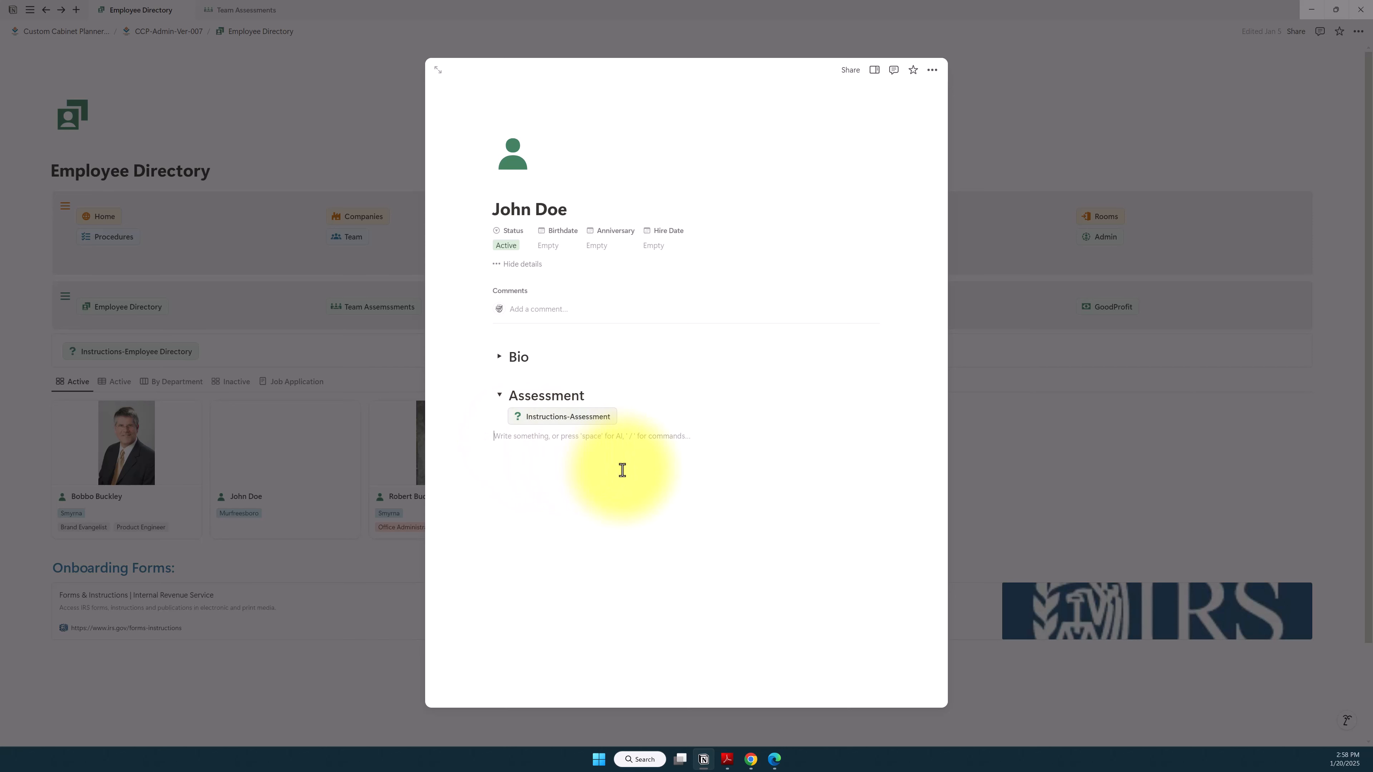
{"action": "type", "text": "/"}
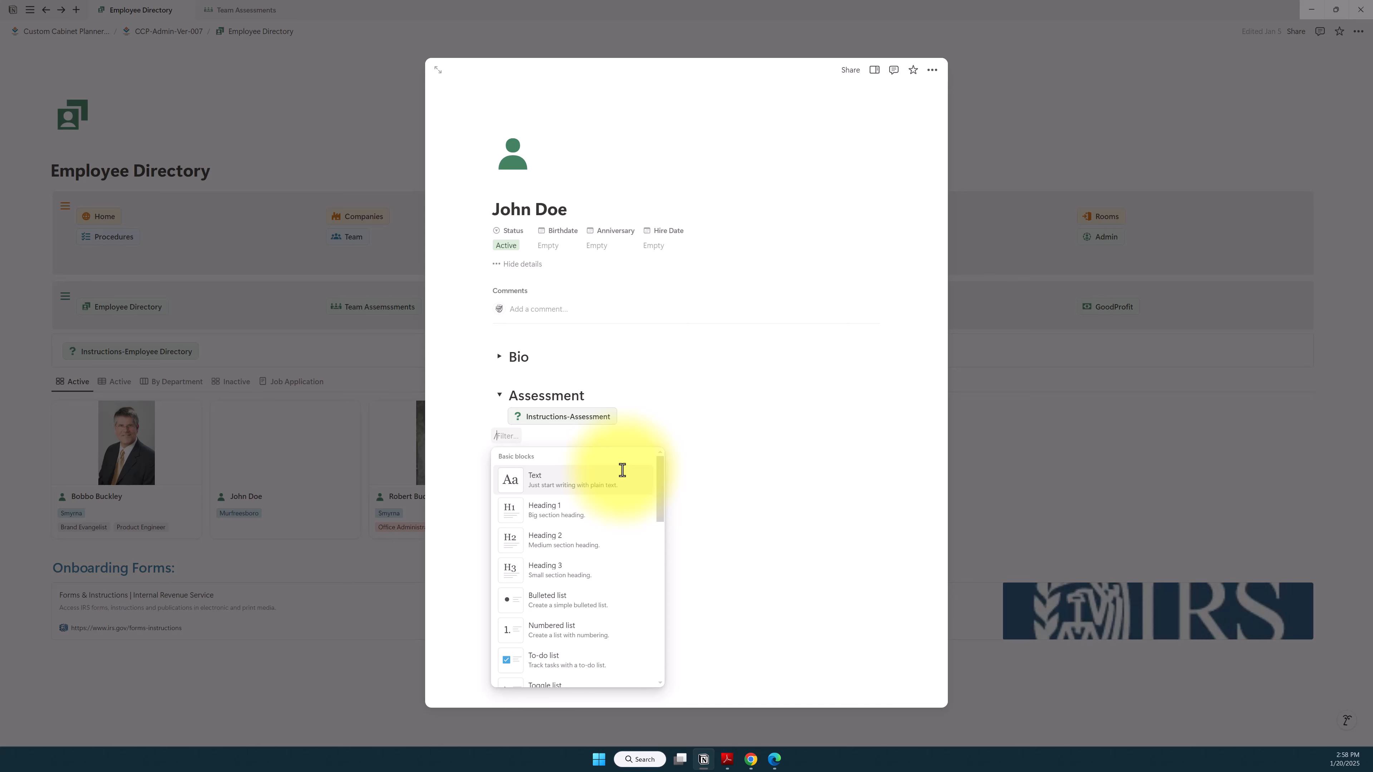
{"action": "type", "text": "li"}
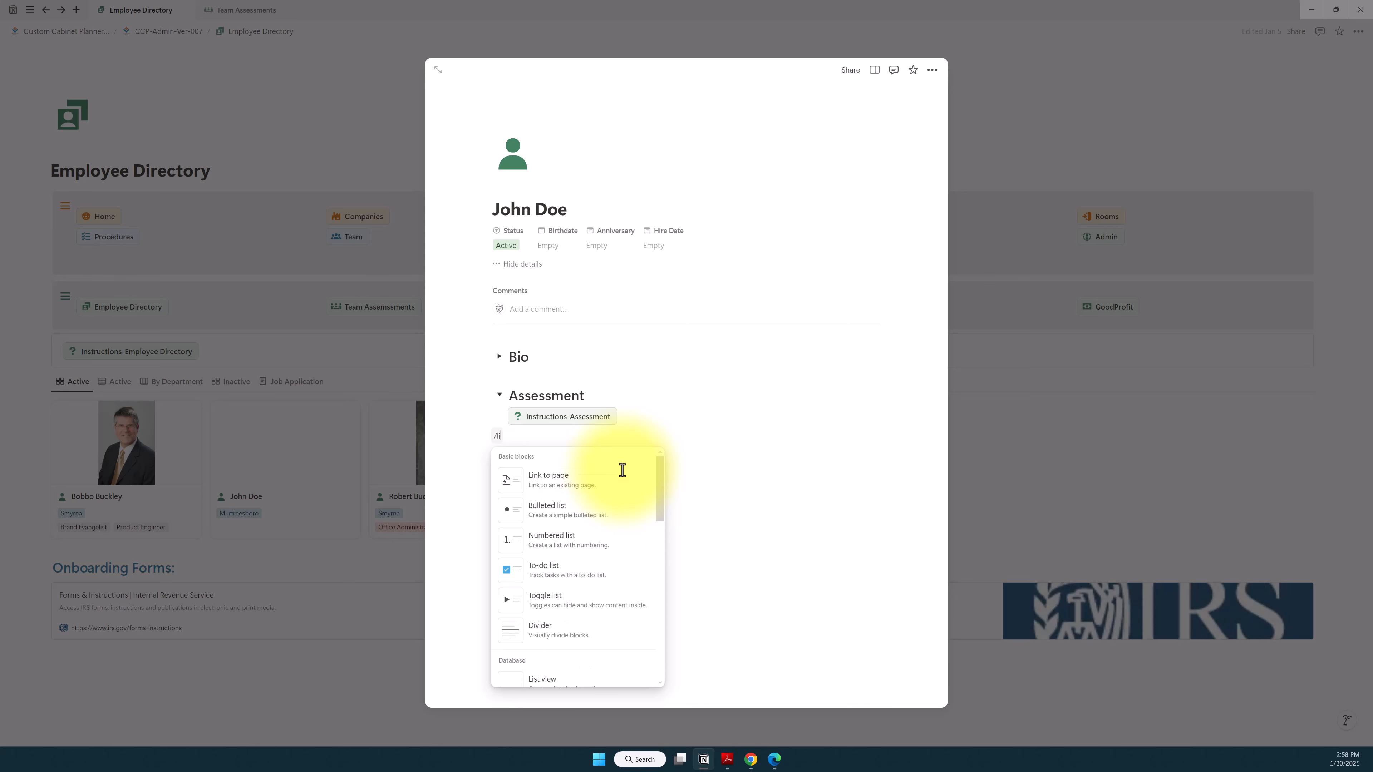
{"action": "type", "text": "nk"}
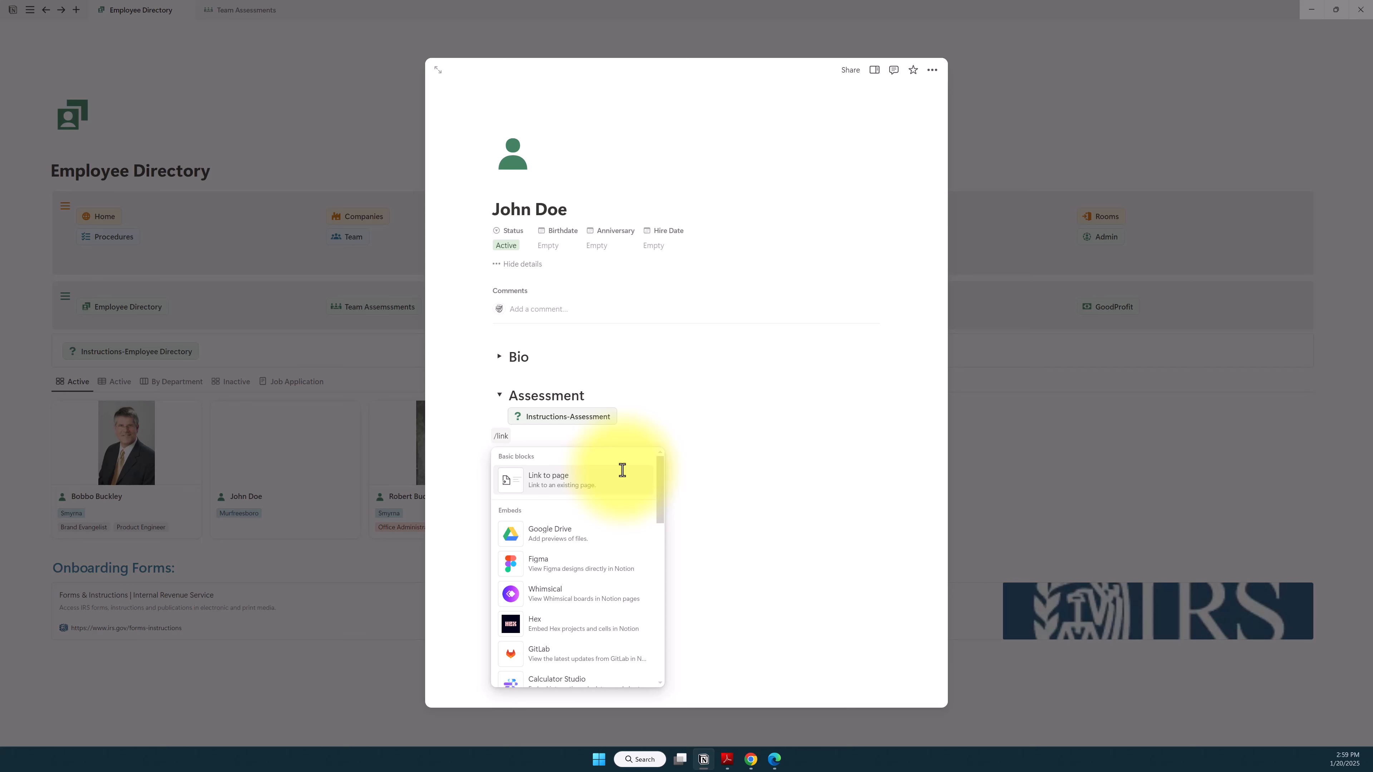
{"action": "type", "text": "ed"}
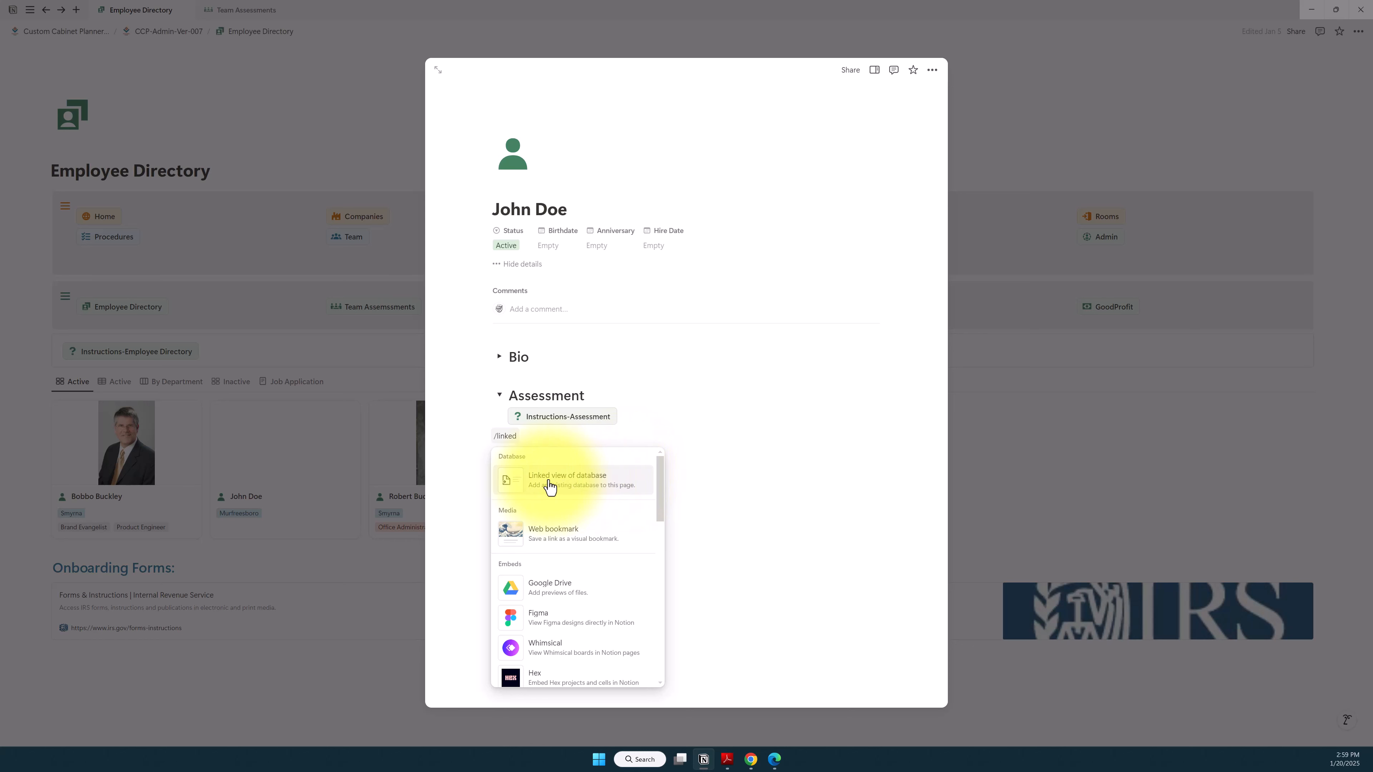
{"action": "left_click", "coordinate": [576, 486]}
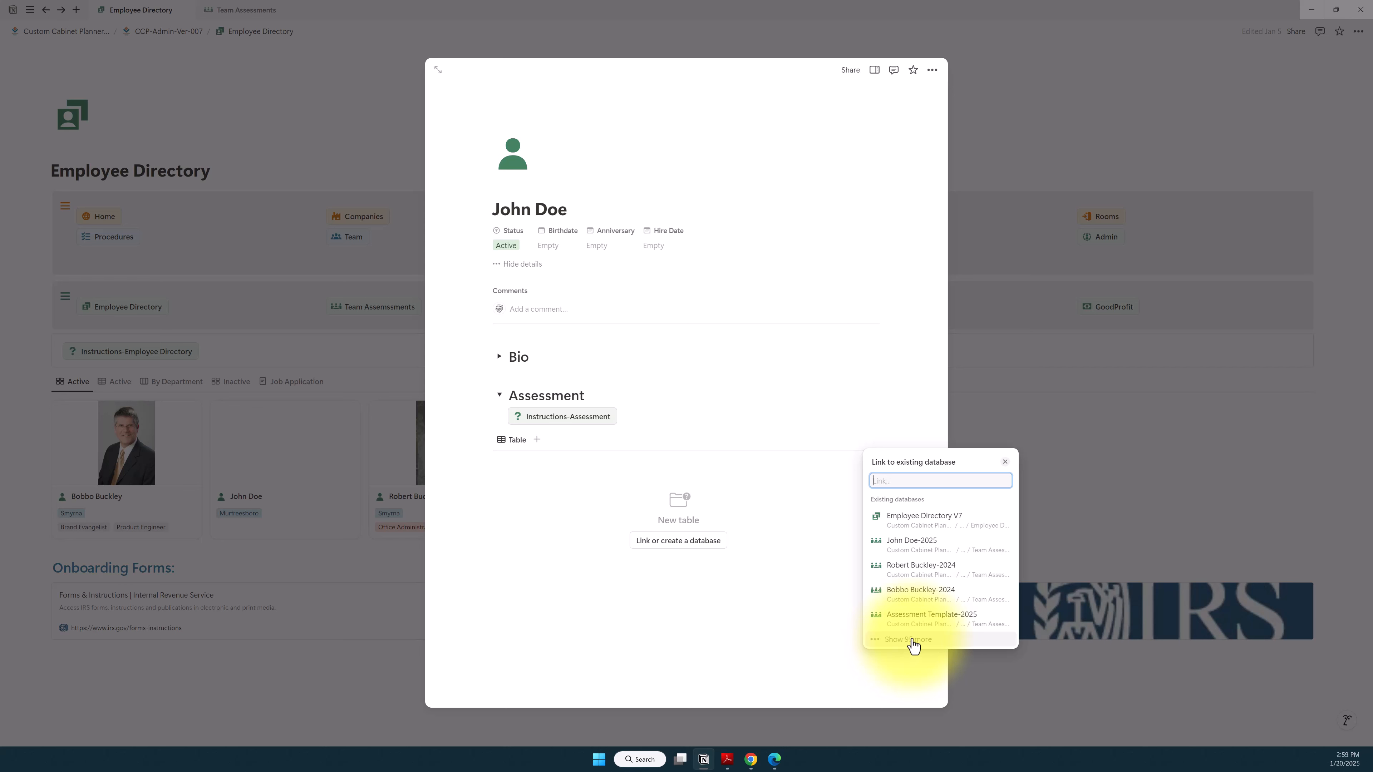
Step: Link the block to the new employee's 2025 assessment database using its existing Assessment view, and close the view options
{"action": "left_click", "coordinate": [912, 546]}
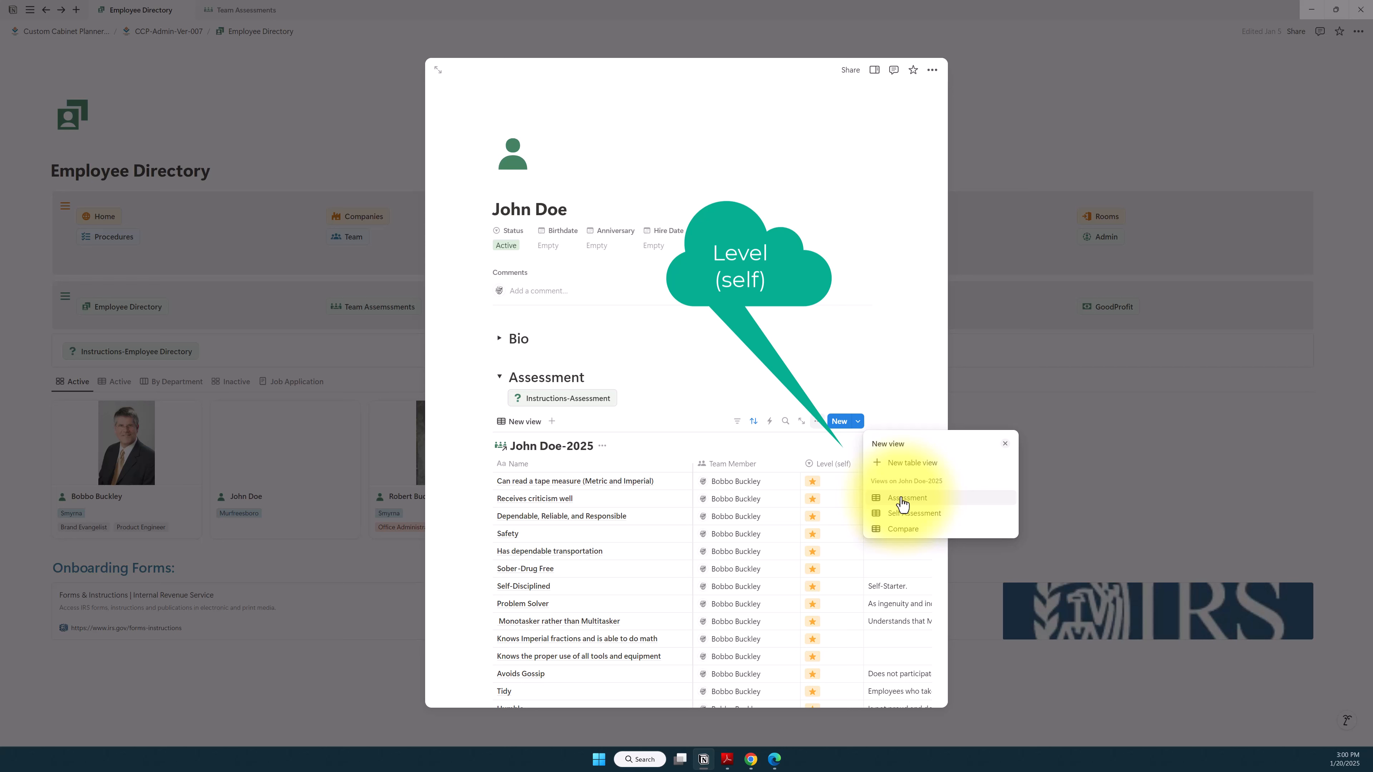
{"action": "left_click", "coordinate": [906, 497]}
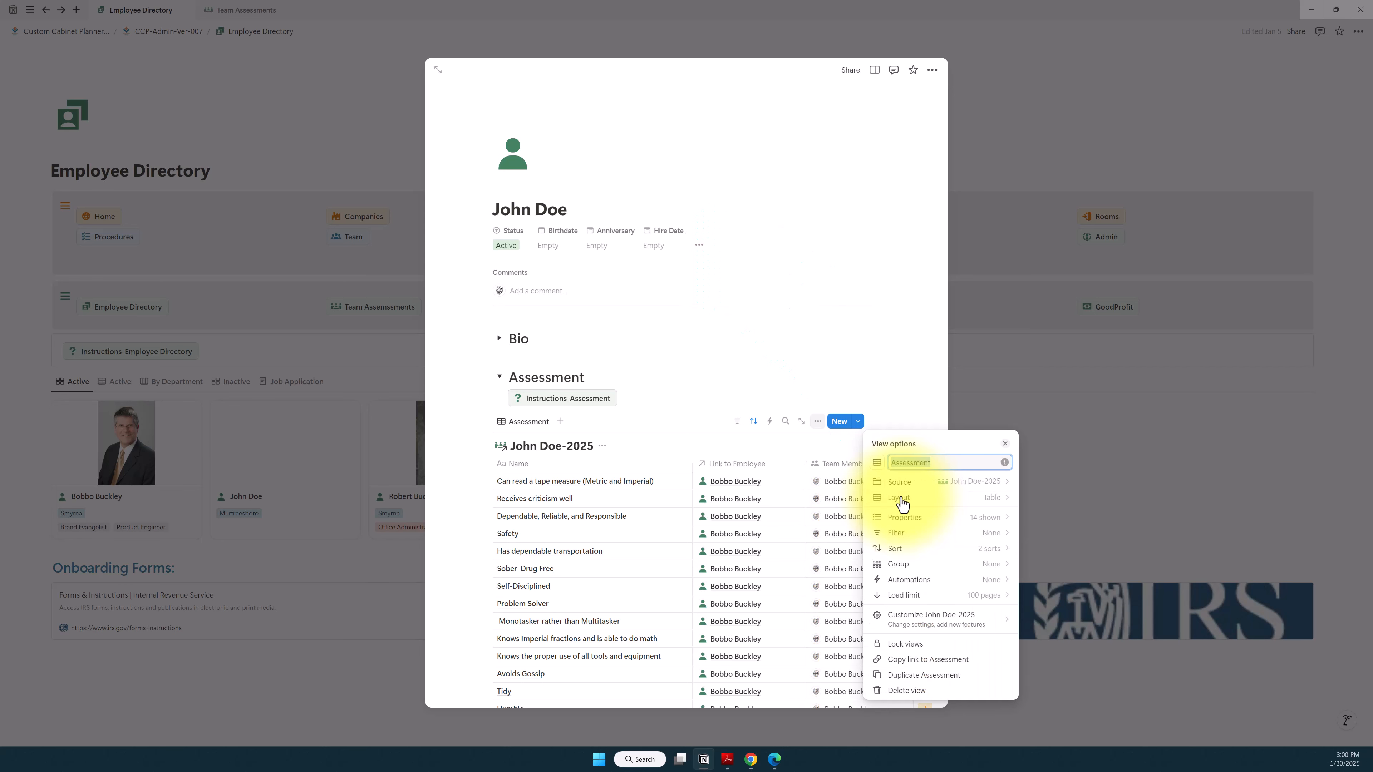
{"action": "left_click", "coordinate": [874, 340]}
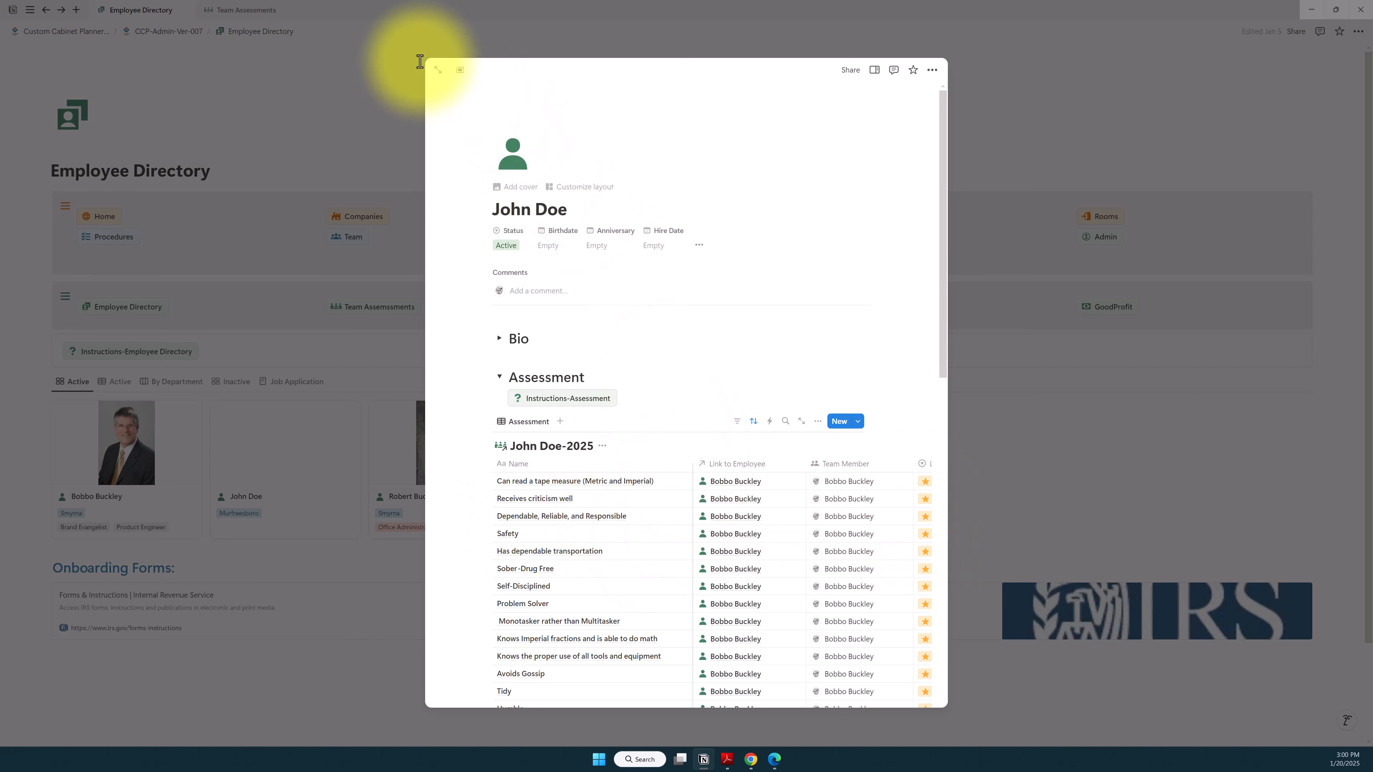
Step: Open the employee record as a full page and set the Level of "Can read a tape measure (Metric and Imperial)" to five stars
{"action": "left_click", "coordinate": [436, 72]}
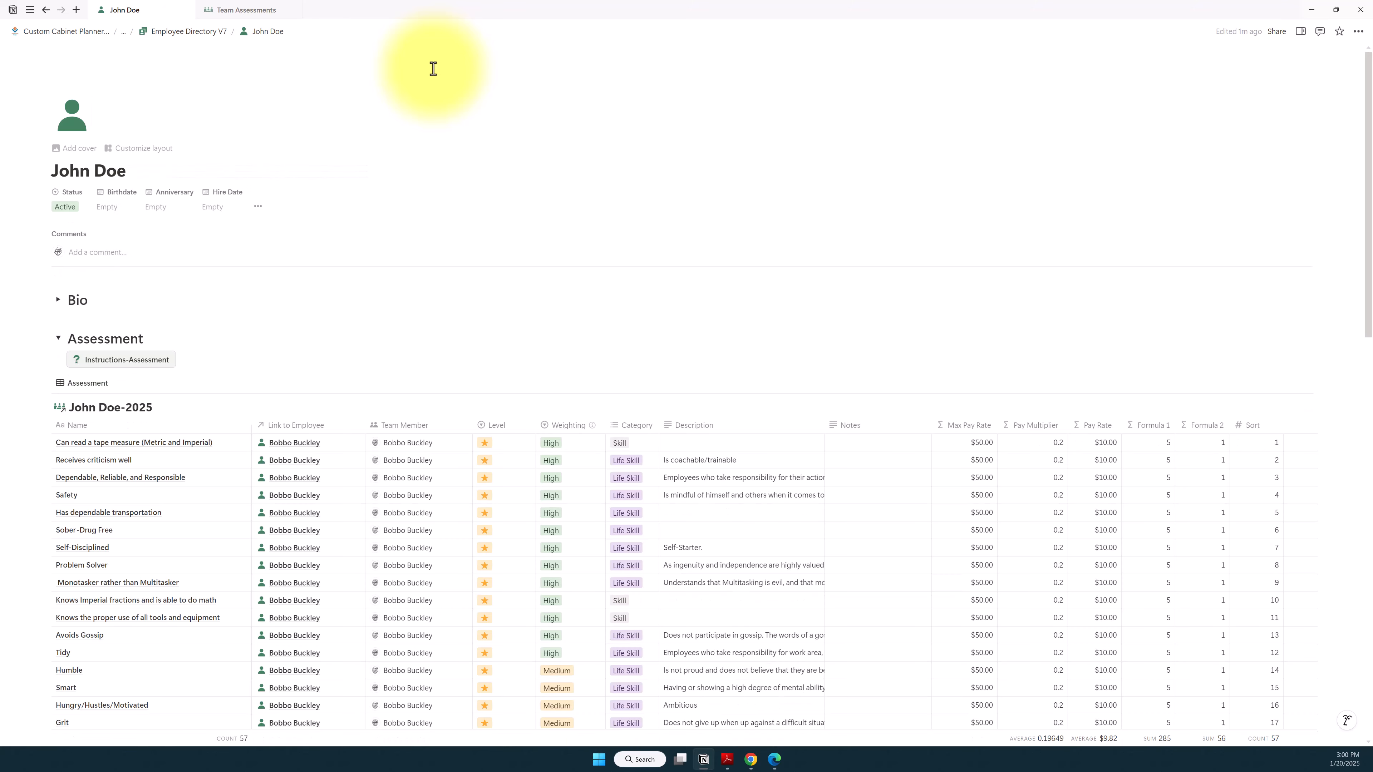
{"action": "left_click", "coordinate": [506, 446]}
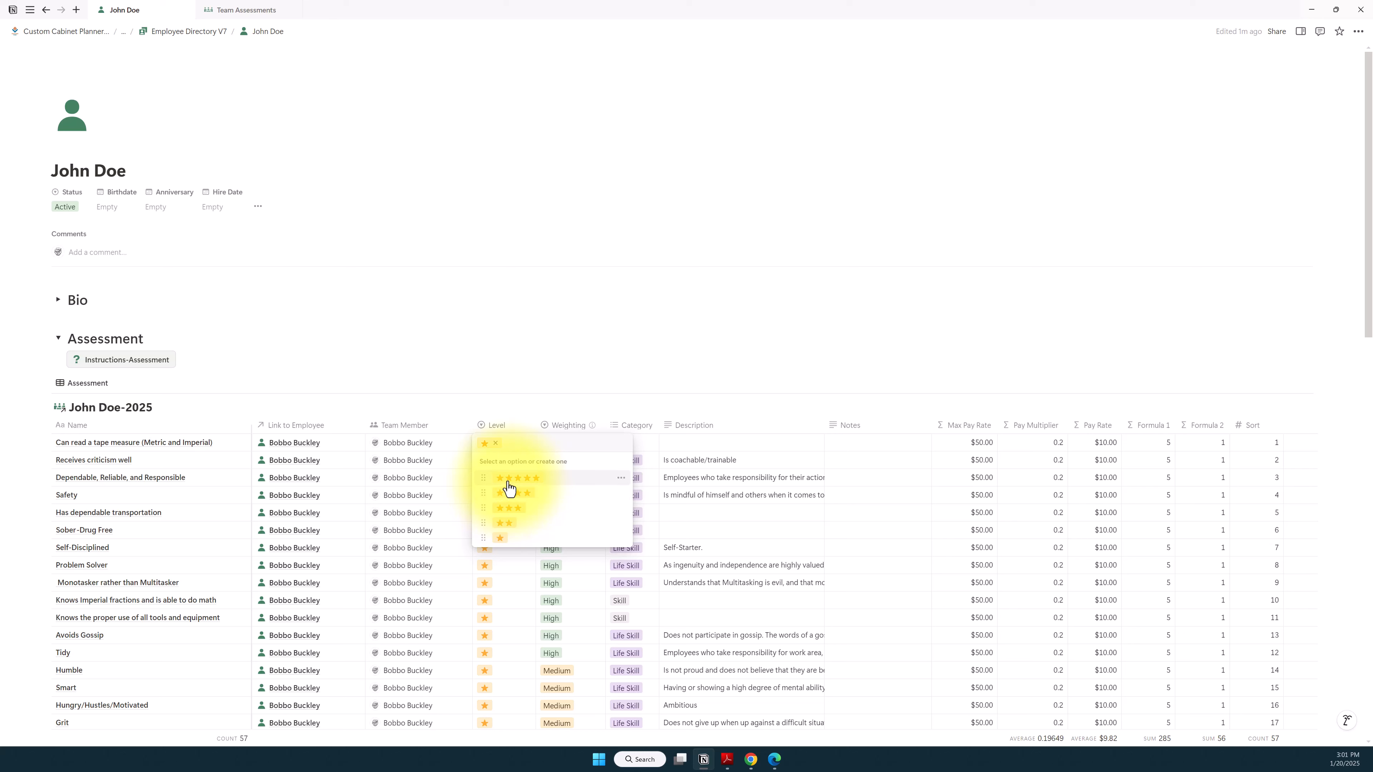
{"action": "left_click", "coordinate": [508, 479]}
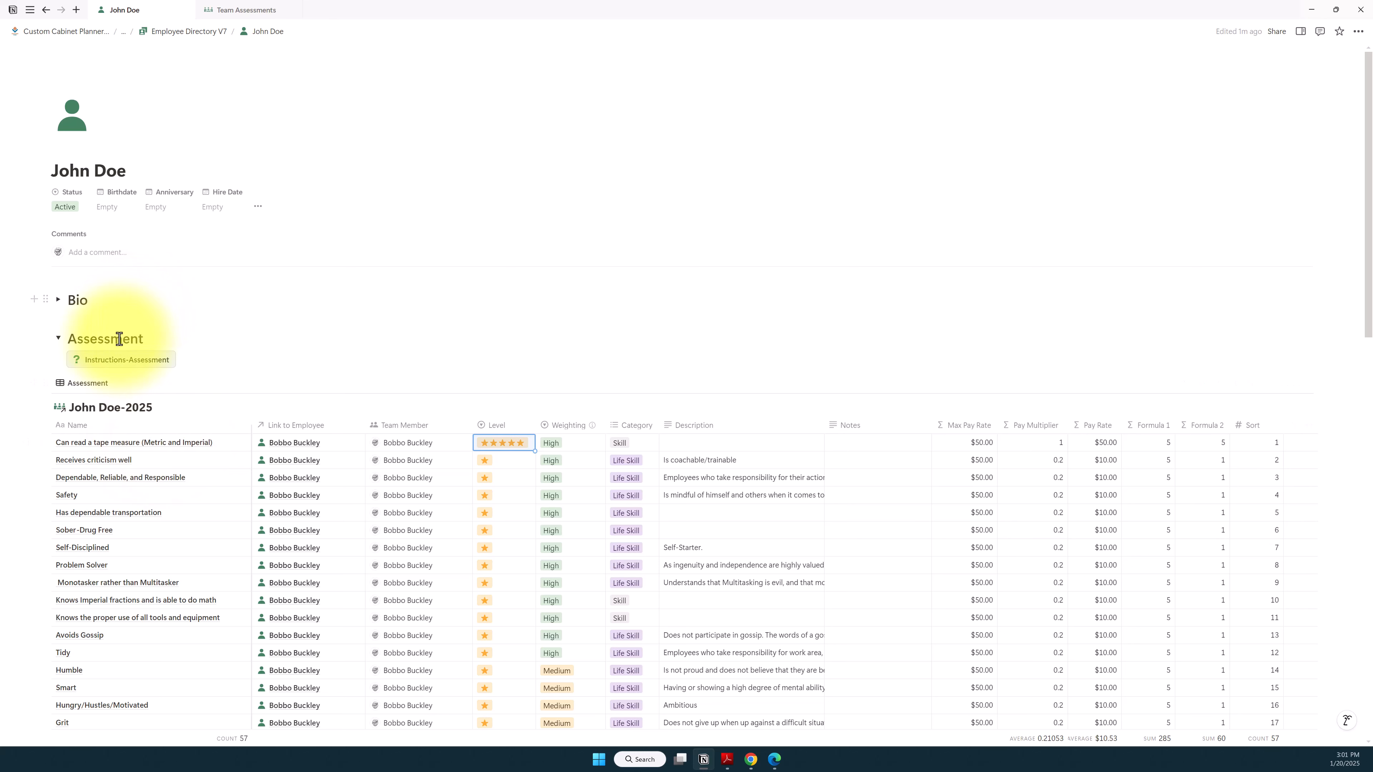
Step: Open the Instructions-Assessment page, read the star level definitions and close it
{"action": "left_click", "coordinate": [124, 363]}
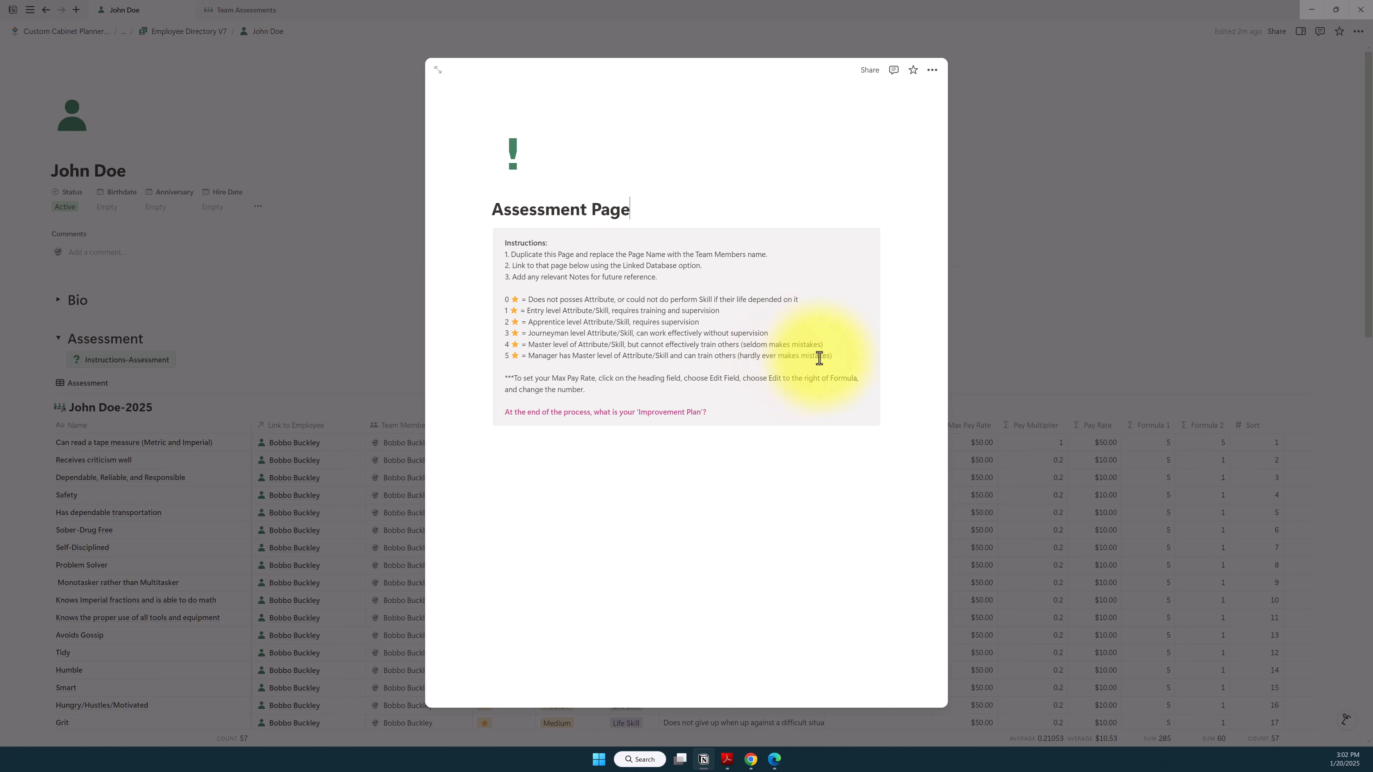
{"action": "left_click", "coordinate": [838, 355]}
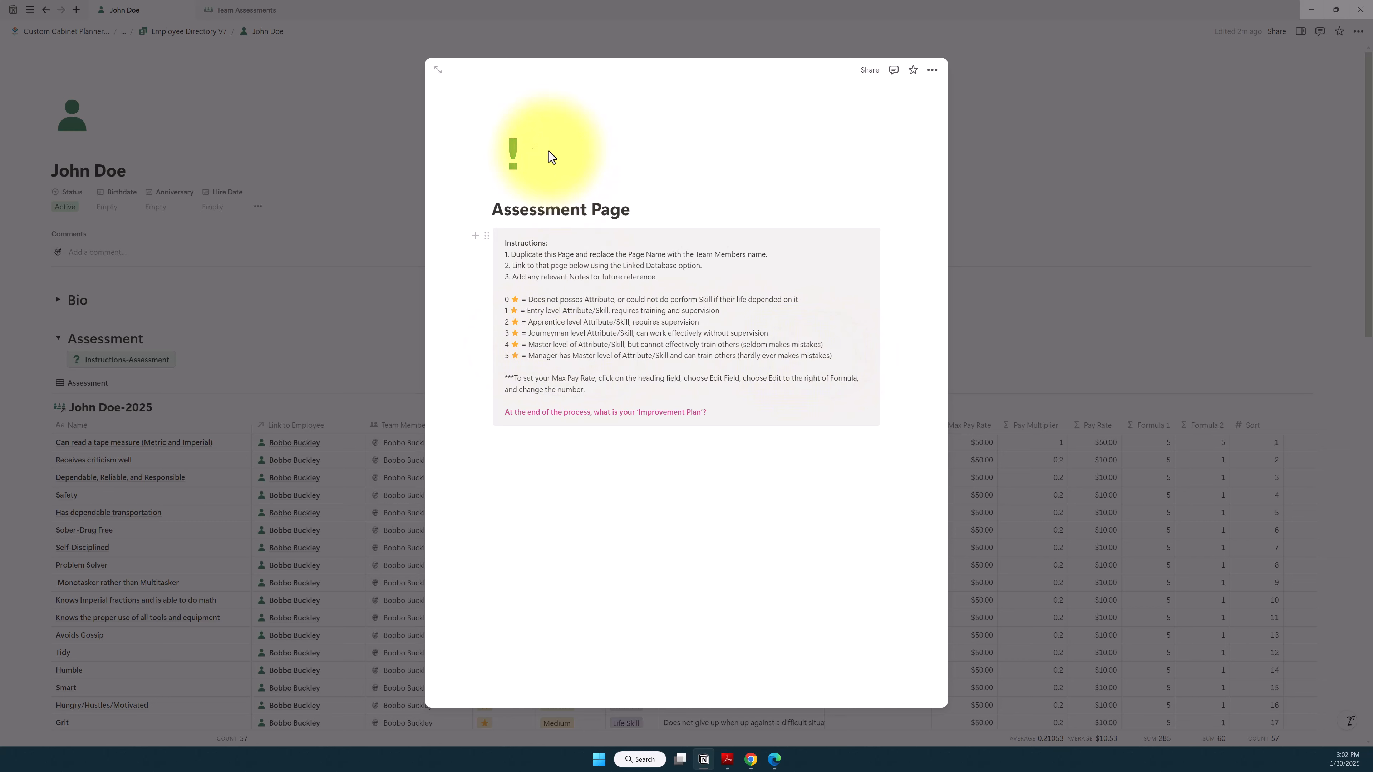
{"action": "left_click", "coordinate": [384, 132]}
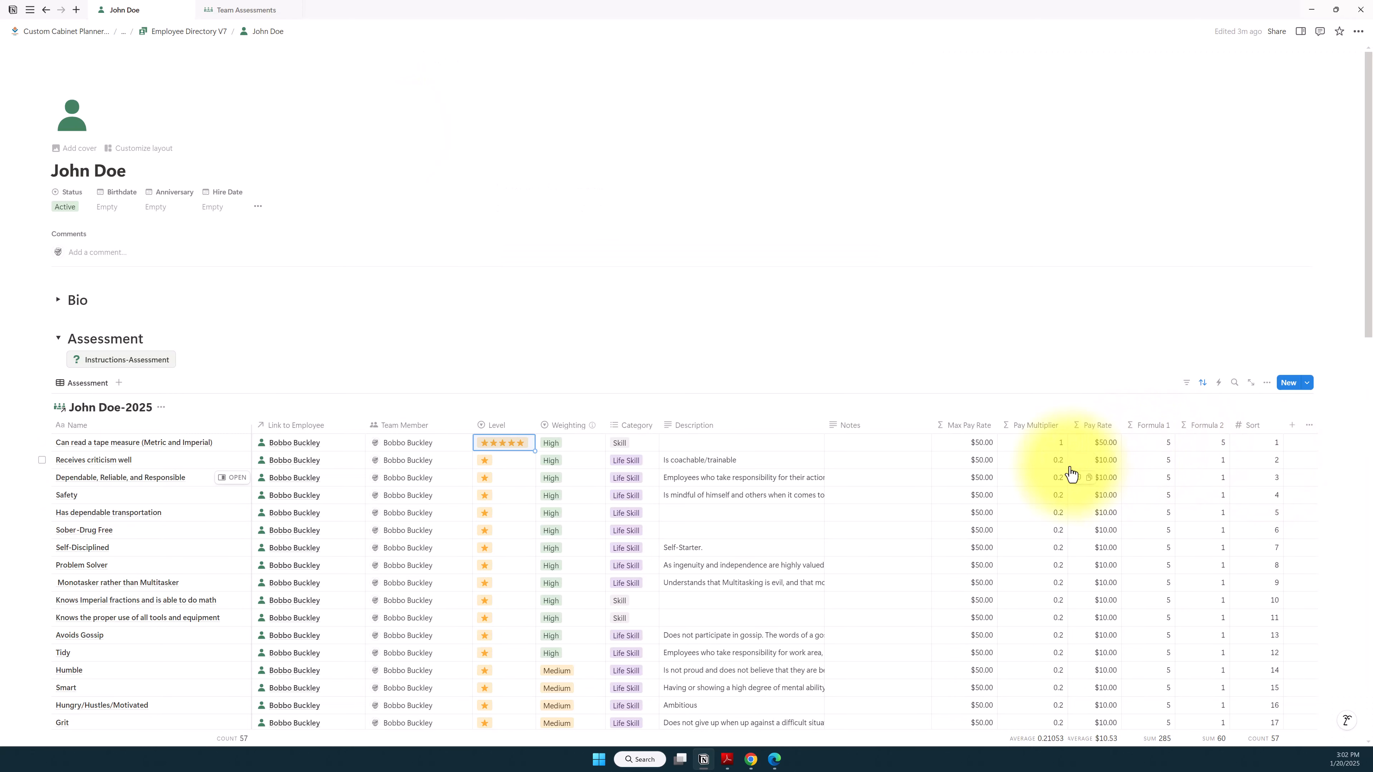
Step: Examine the average Pay Rate below the last row of the linked assessment table, and return to the table's first rows
{"action": "scroll", "coordinate": [1092, 469], "scroll_direction": "down", "scroll_amount": 1}
{"action": "scroll", "coordinate": [1092, 470], "scroll_direction": "down", "scroll_amount": 8}
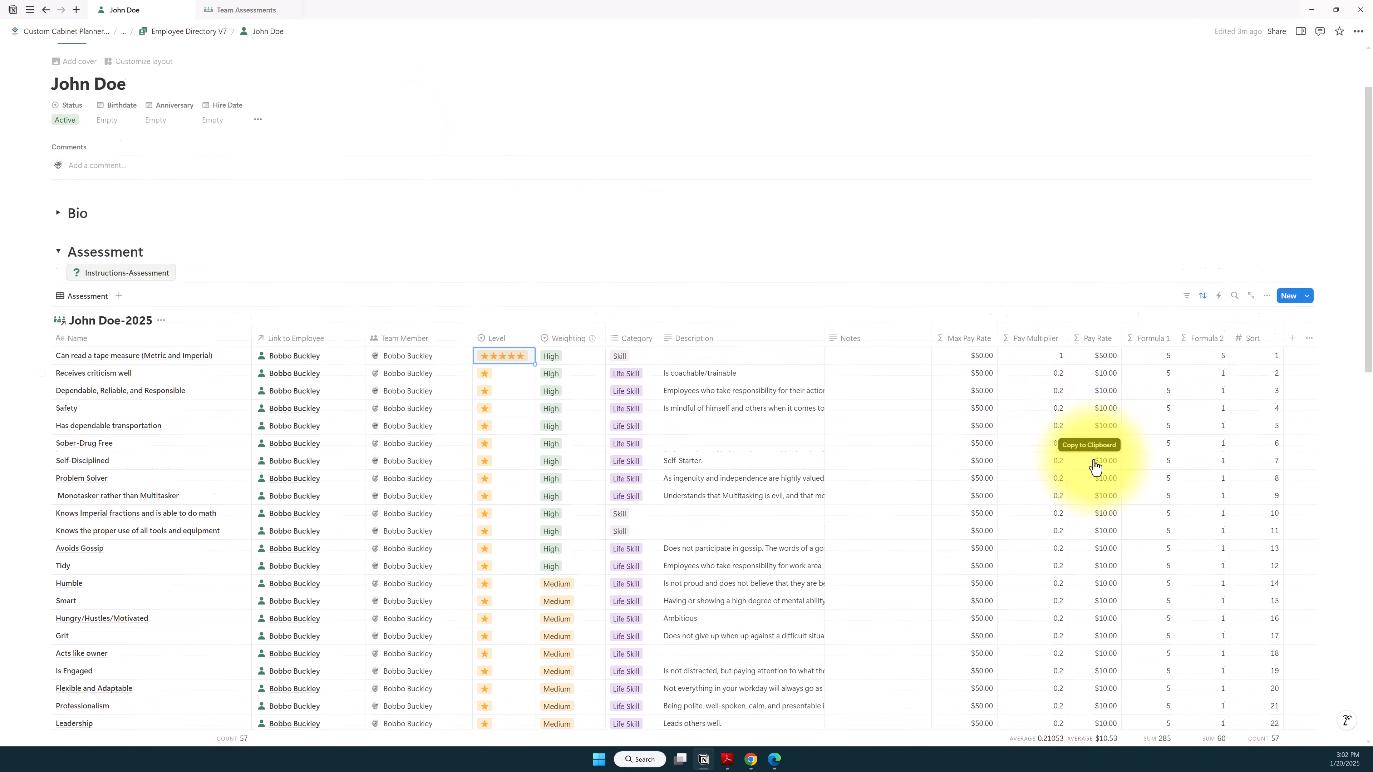
{"action": "scroll", "coordinate": [1097, 465], "scroll_direction": "down", "scroll_amount": 12}
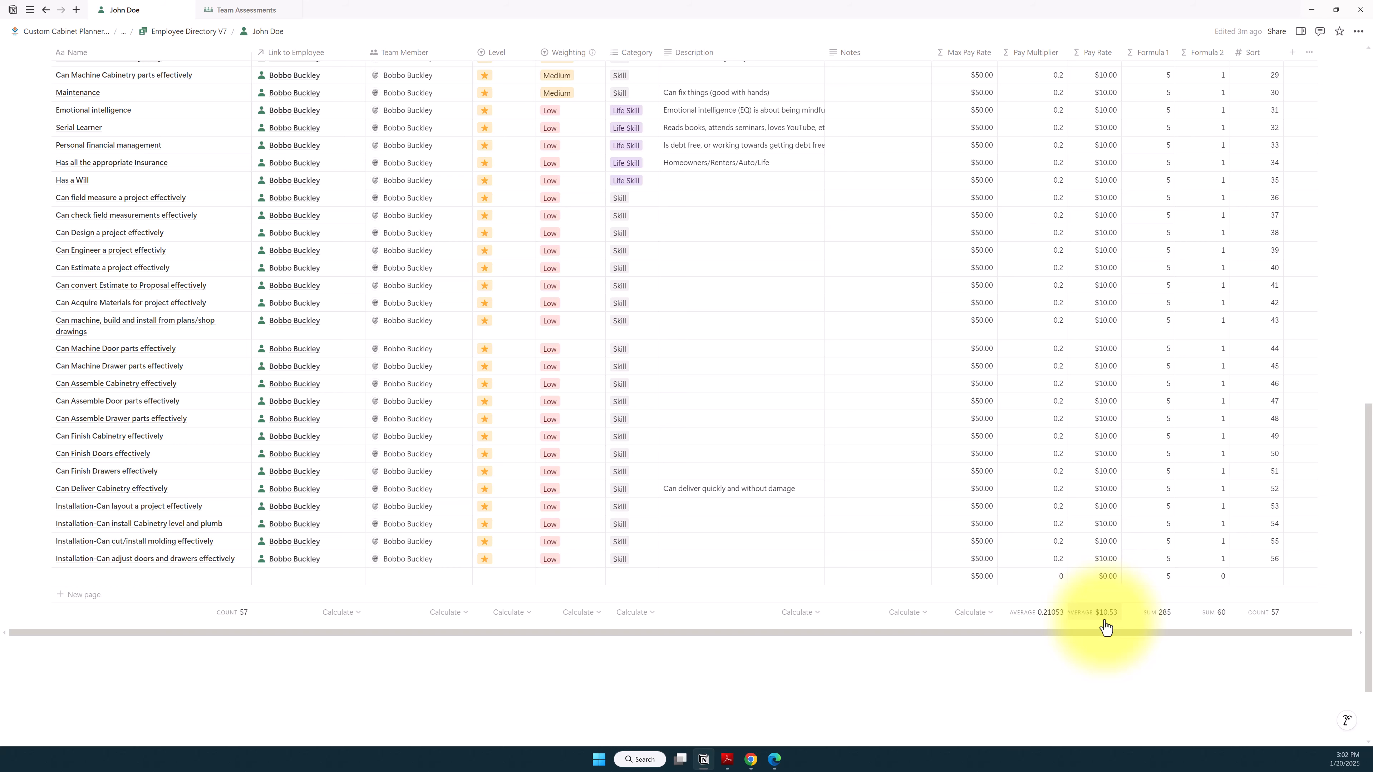
{"action": "scroll", "coordinate": [1104, 627], "scroll_direction": "up", "scroll_amount": 7}
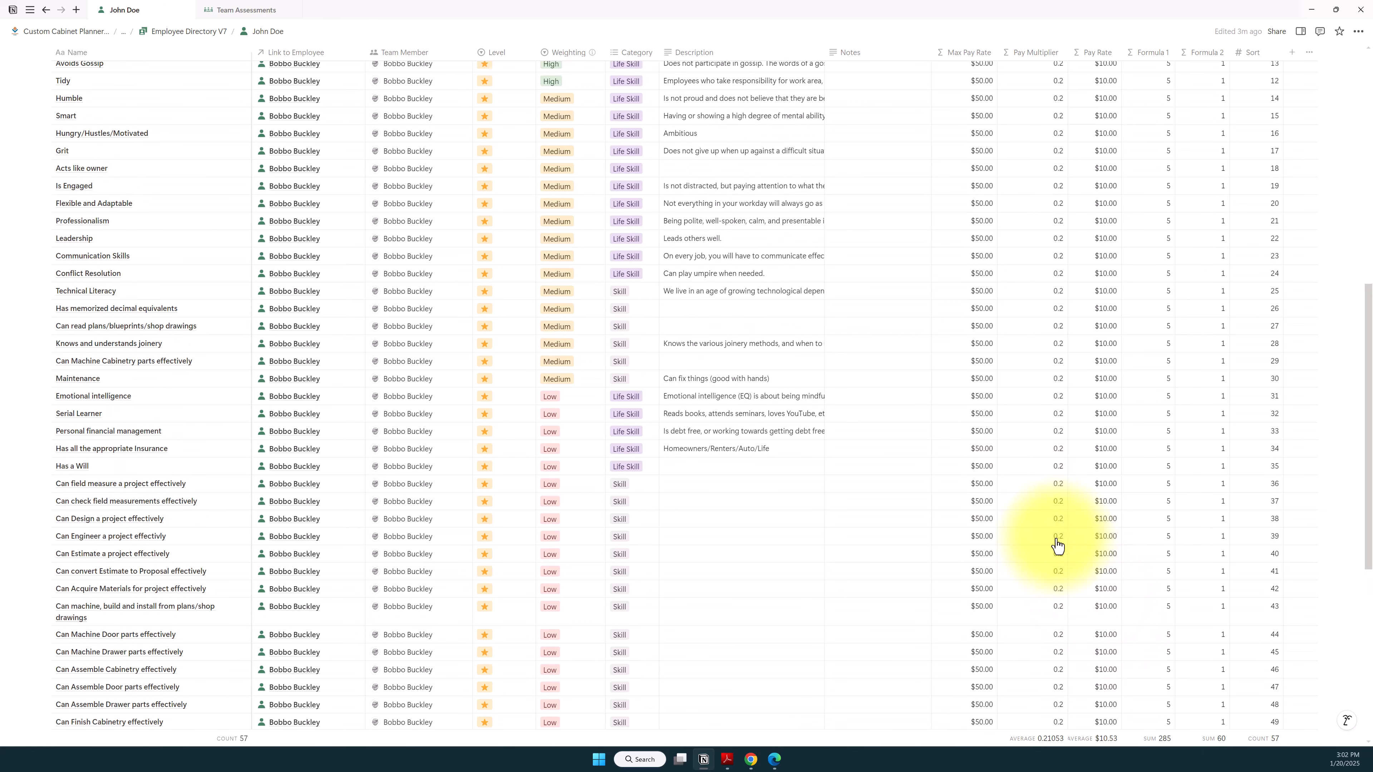
{"action": "scroll", "coordinate": [994, 420], "scroll_direction": "up", "scroll_amount": 5}
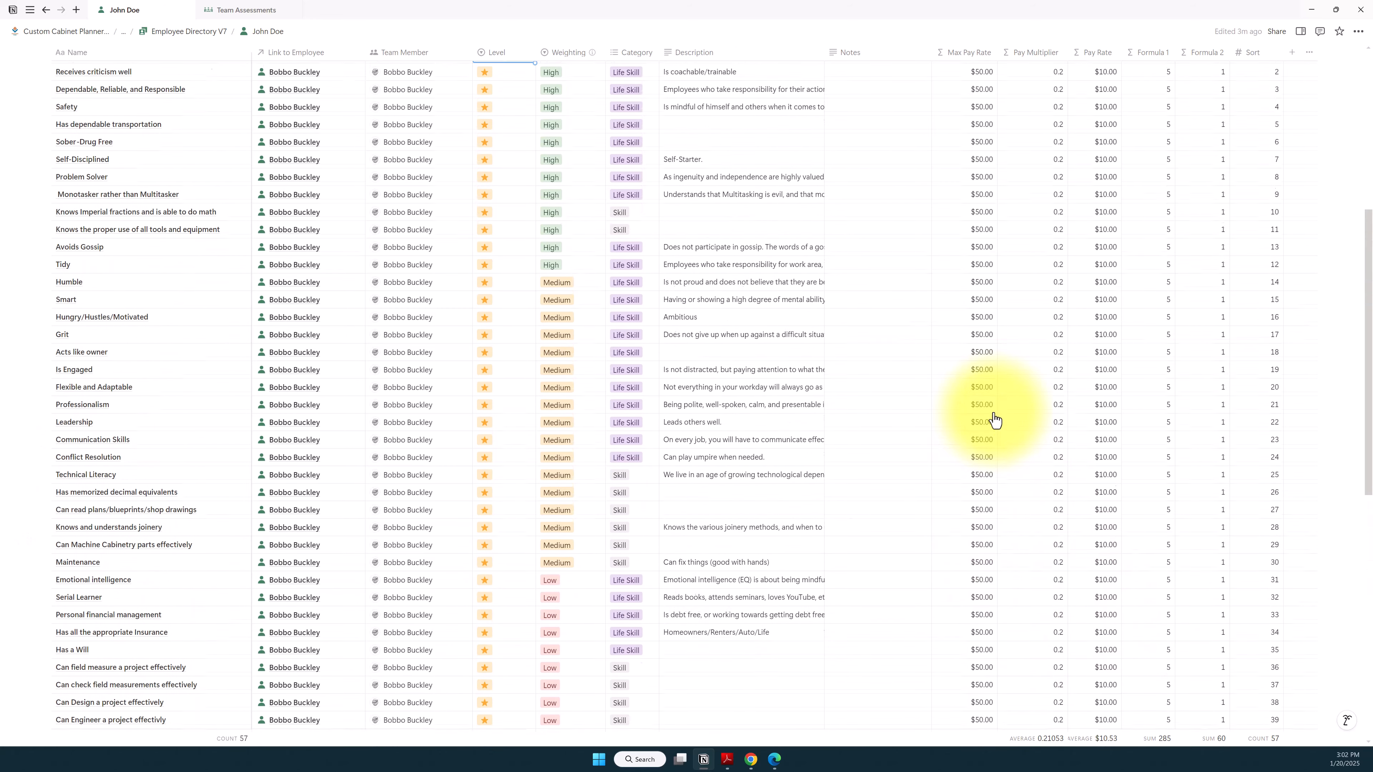
{"action": "scroll", "coordinate": [995, 420], "scroll_direction": "up", "scroll_amount": 8}
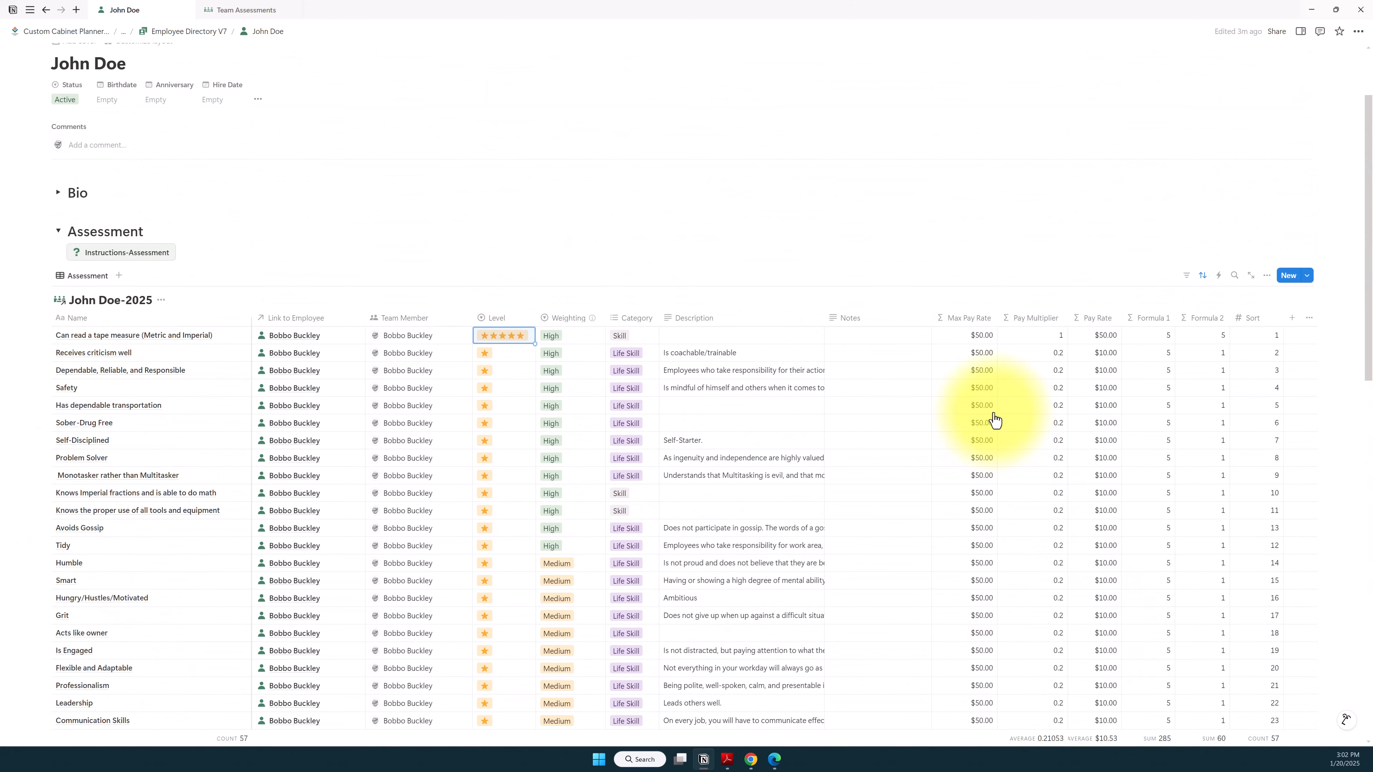